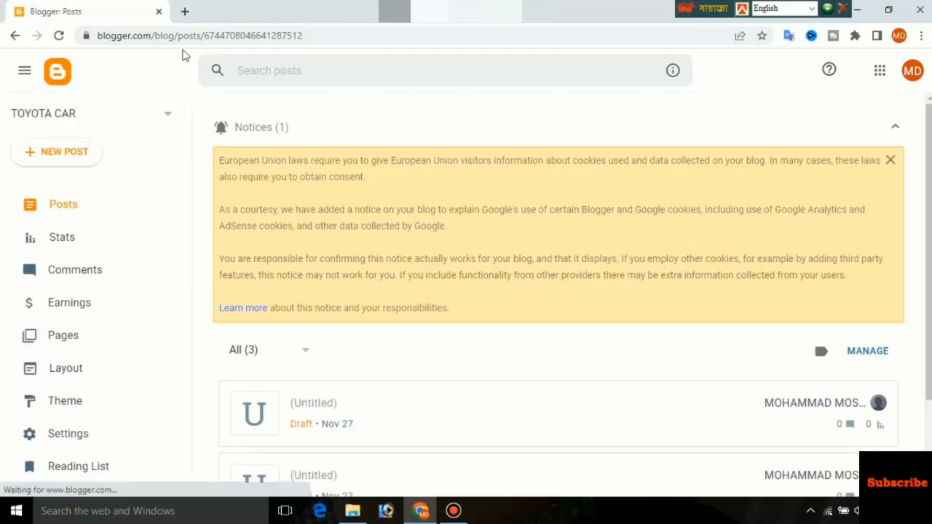
Close the open Blogger window, refresh the desktop and reopen Chrome with a new tab
click(921, 11)
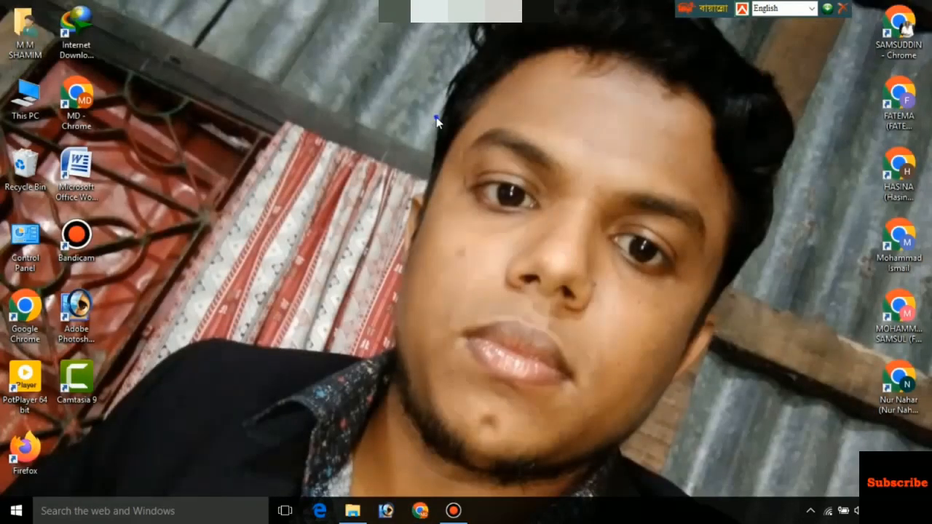
right_click(437, 123)
click(469, 159)
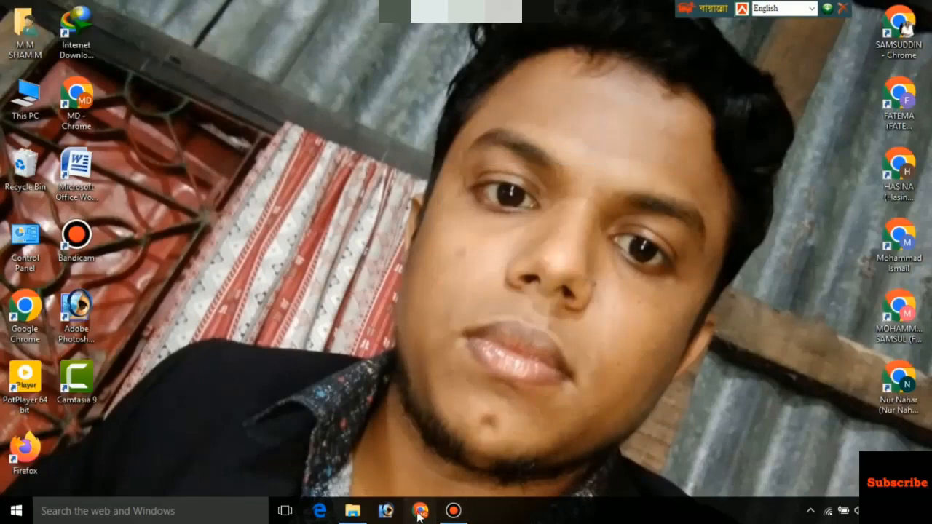
click(420, 511)
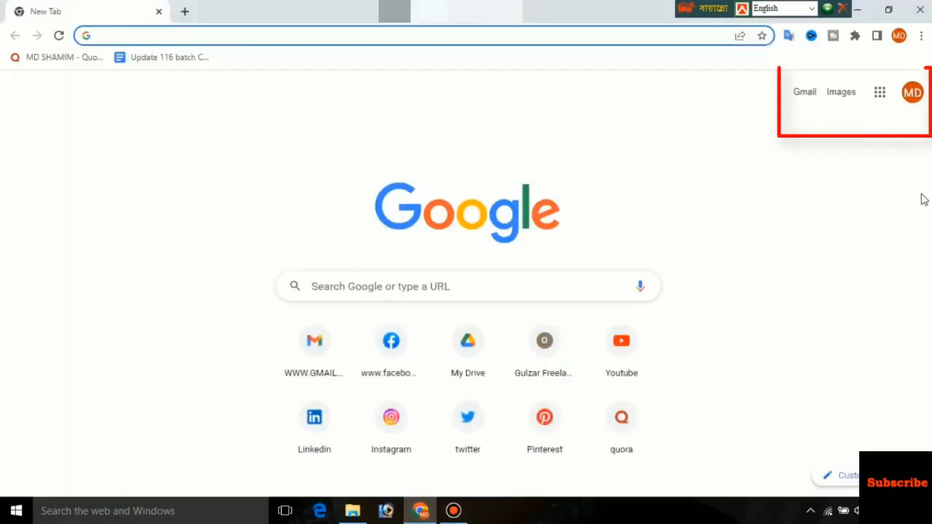
Open Blogger from the list of Google apps
click(880, 93)
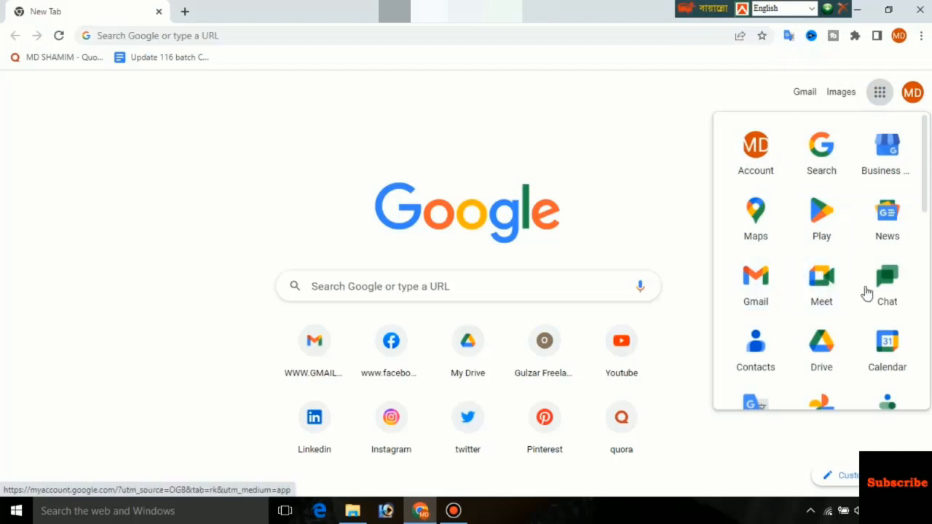
scroll(818, 361, down, 1)
scroll(818, 361, down, 2)
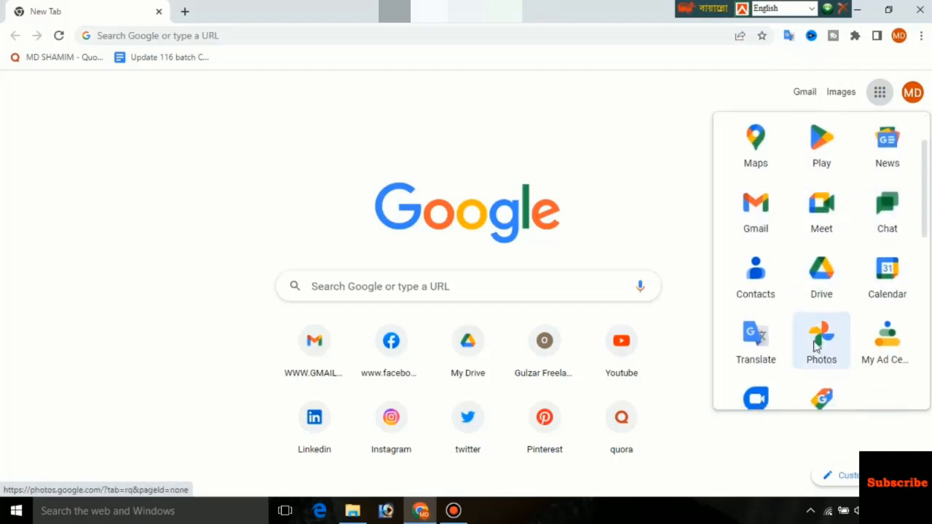
scroll(852, 320, down, 1)
scroll(852, 321, down, 2)
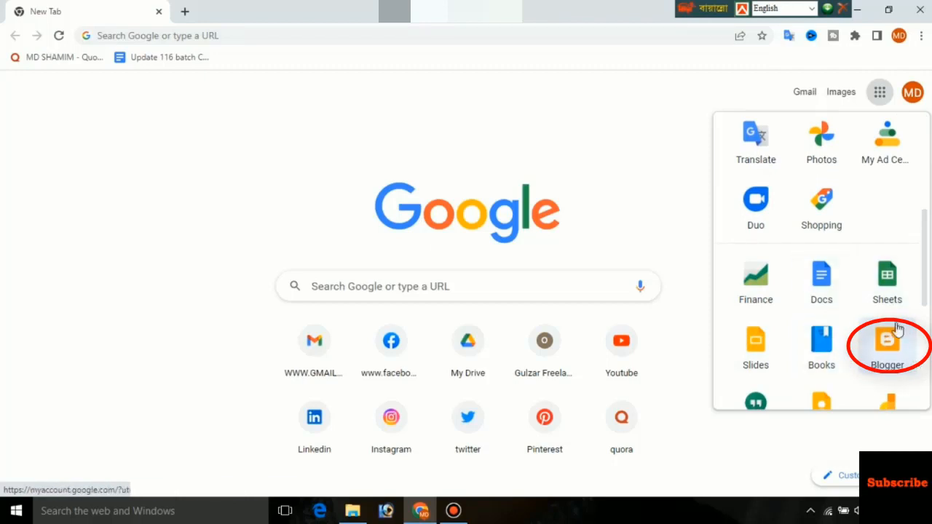
click(895, 345)
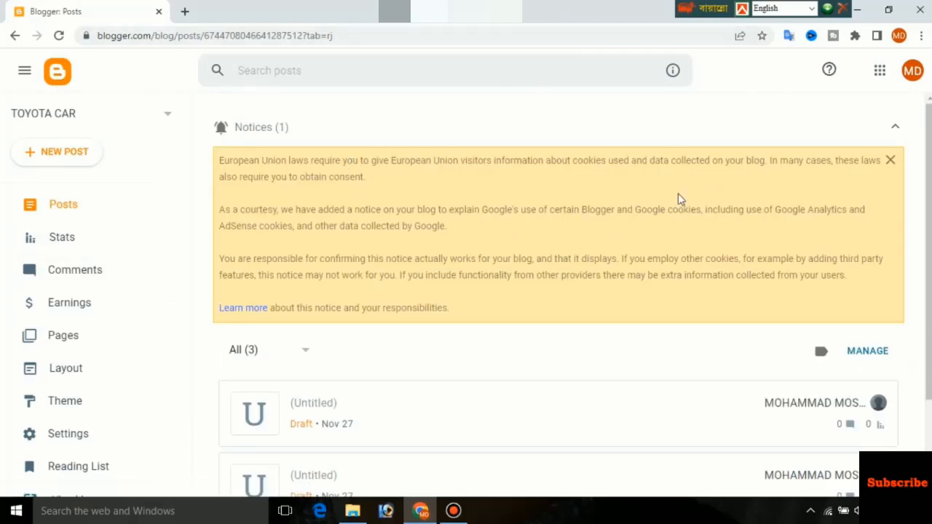
Look over the TOYOTA CAR blog's posts, dashboard sections and blank post editor, and return to the post list
scroll(440, 250, down, 2)
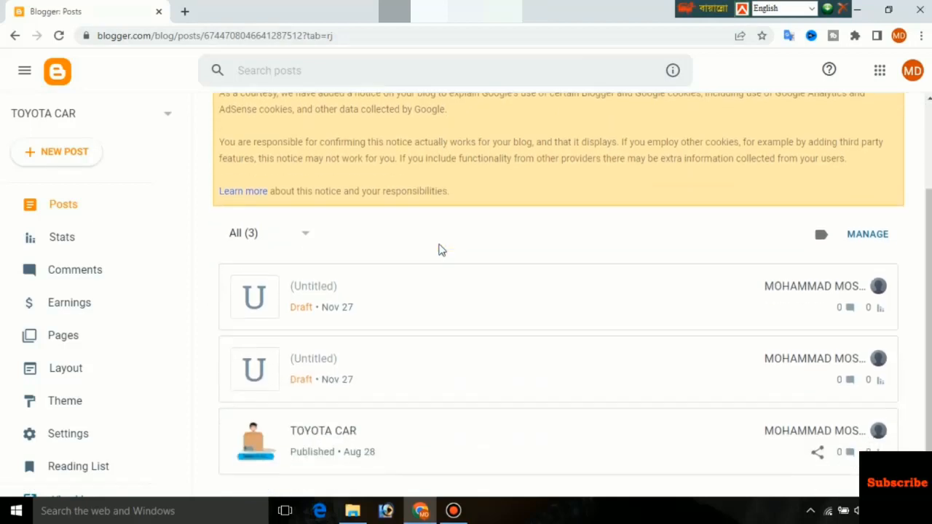
scroll(726, 181, up, 2)
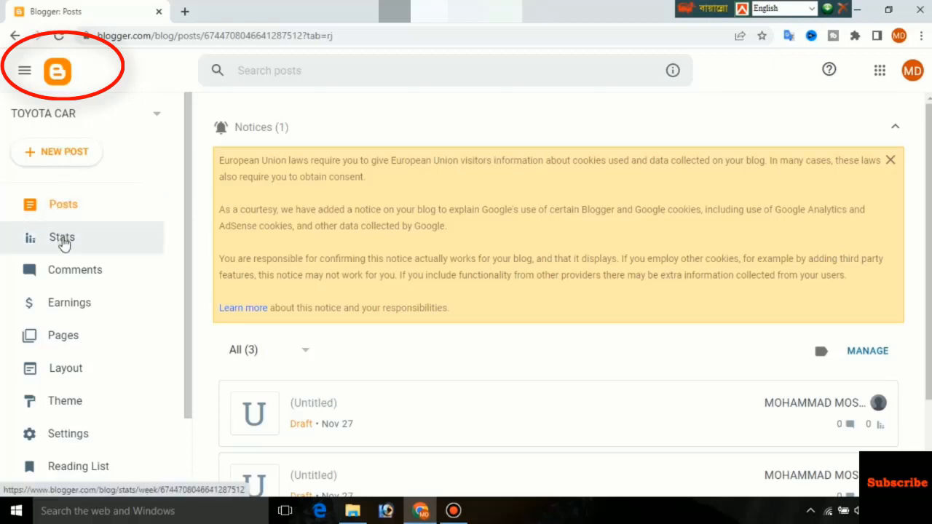
scroll(113, 408, down, 1)
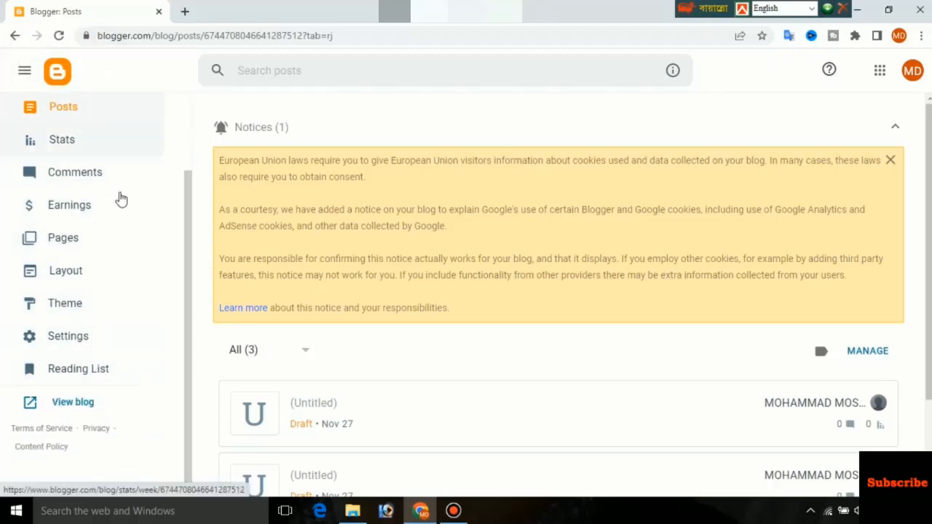
scroll(121, 200, up, 2)
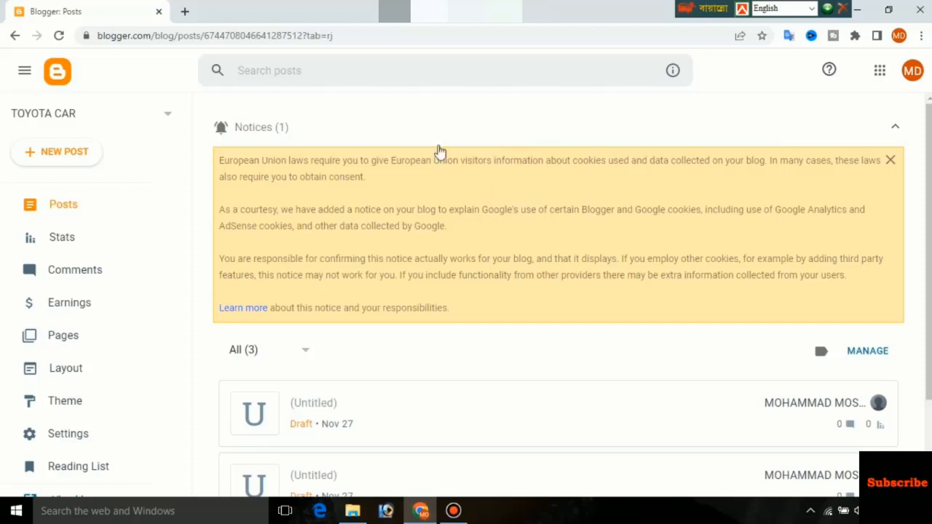
click(38, 155)
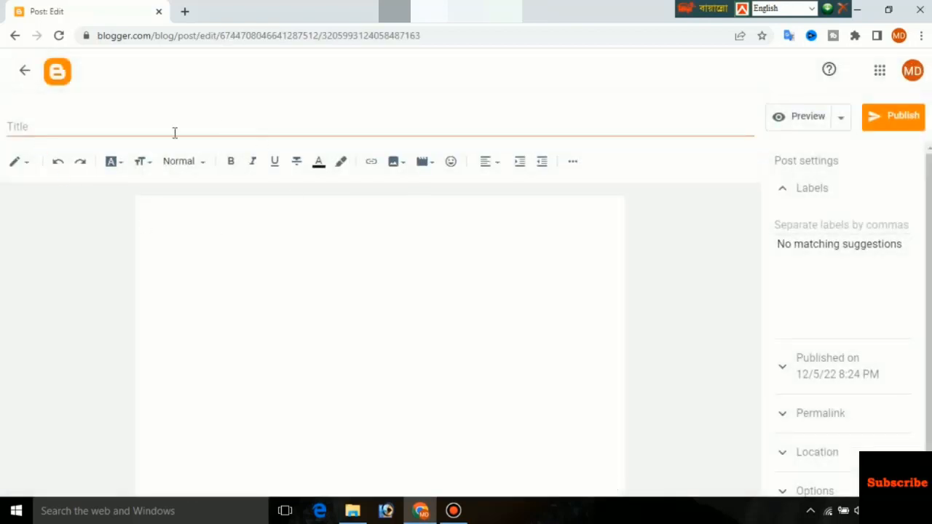
click(180, 126)
click(213, 210)
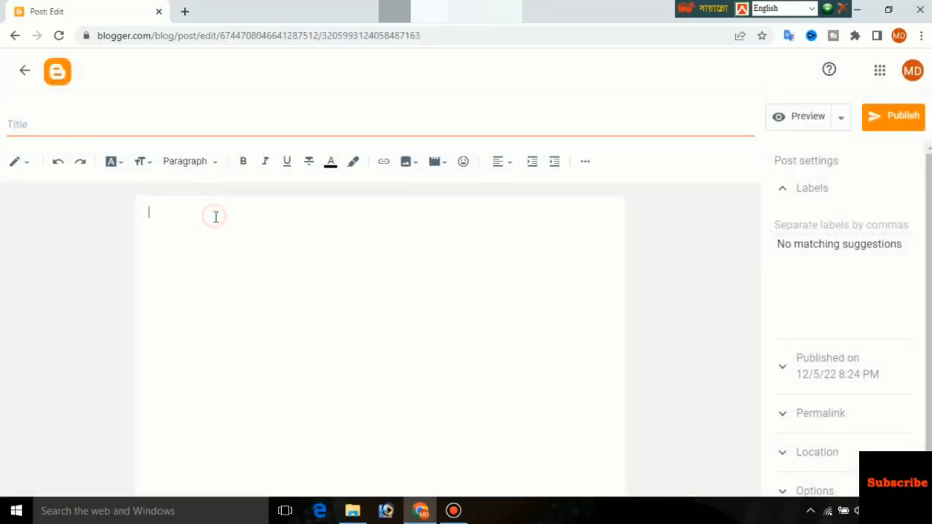
click(14, 36)
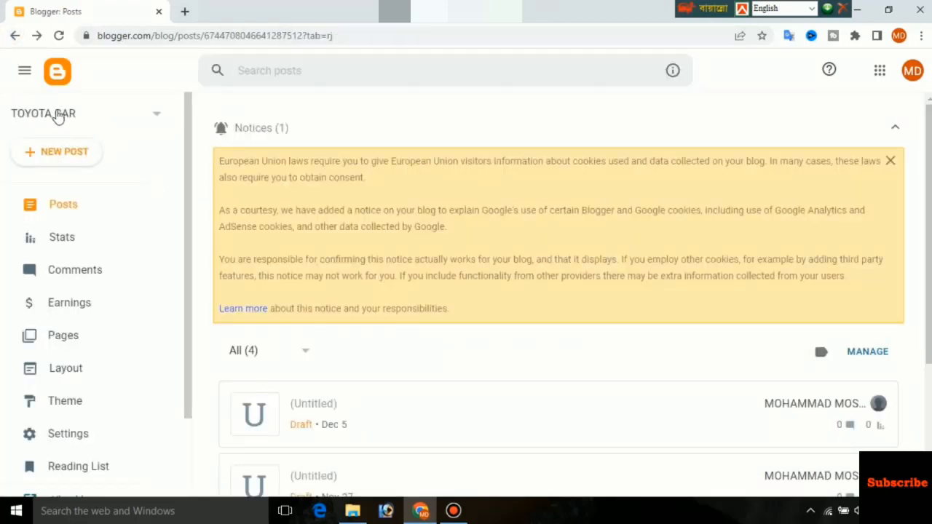
Start creating a new blog and enter "Tech Shamim" as its title
click(155, 116)
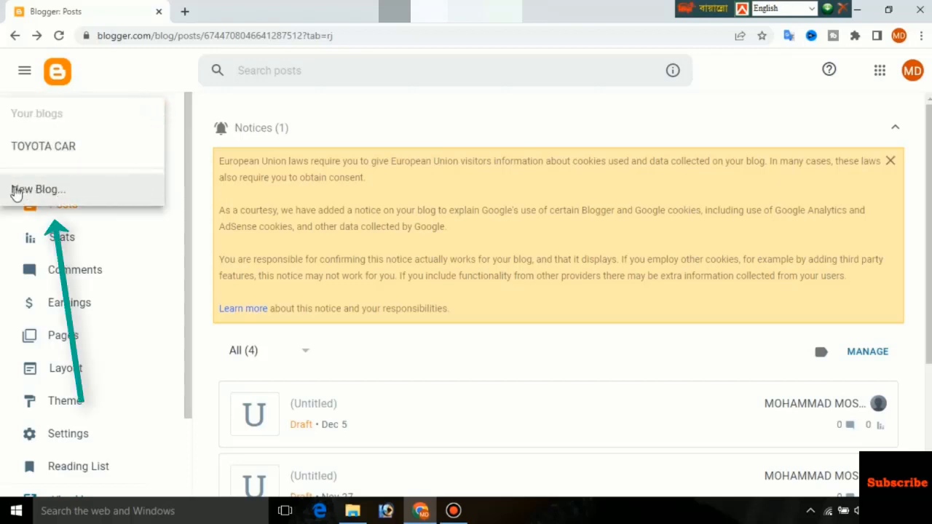
click(100, 189)
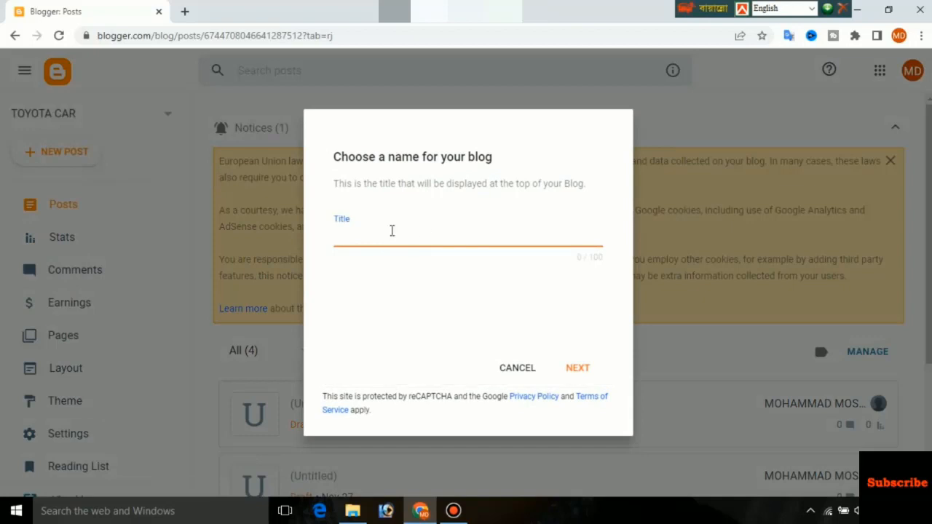
click(392, 231)
text(Tech Shamim)
key(ctrl+shift+i)
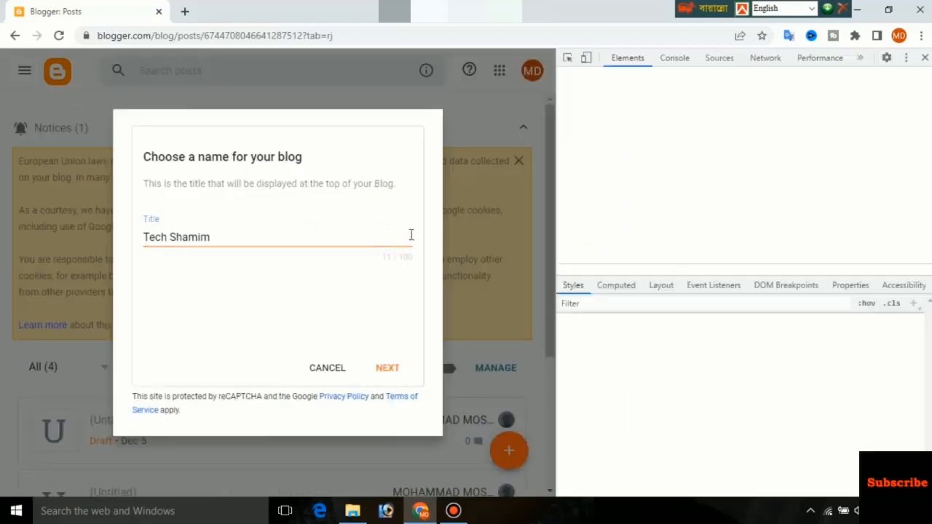
key(ctrl+shift+i)
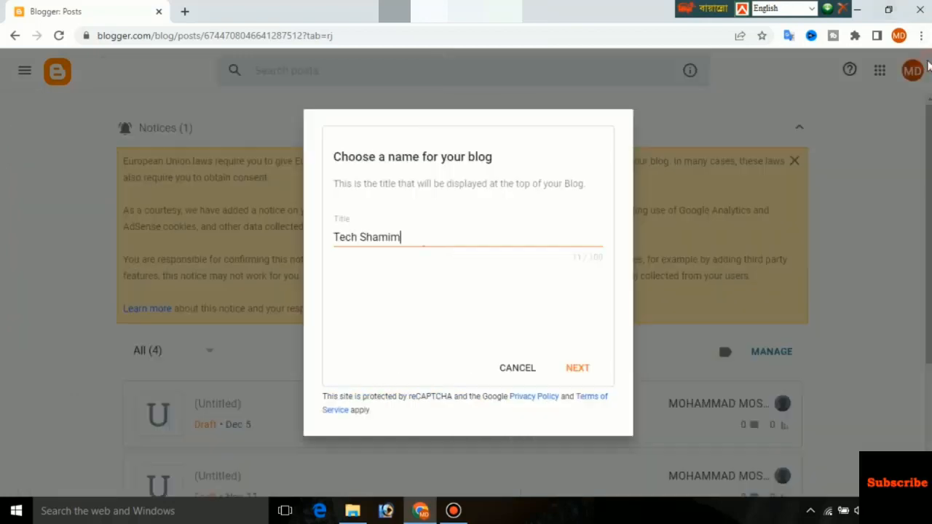
Change the blog title to "Tech_Shamim_pro" and continue to choosing the blog URL
click(362, 237)
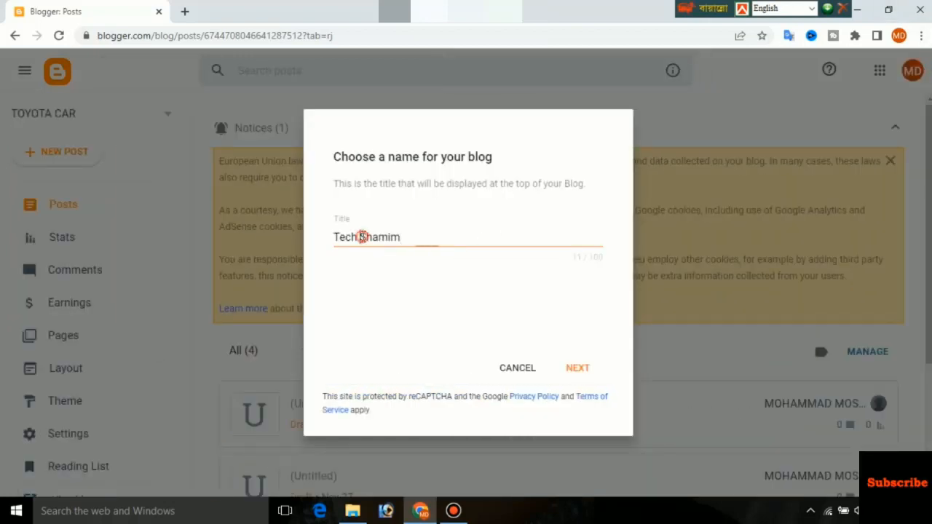
key(BackSpace)
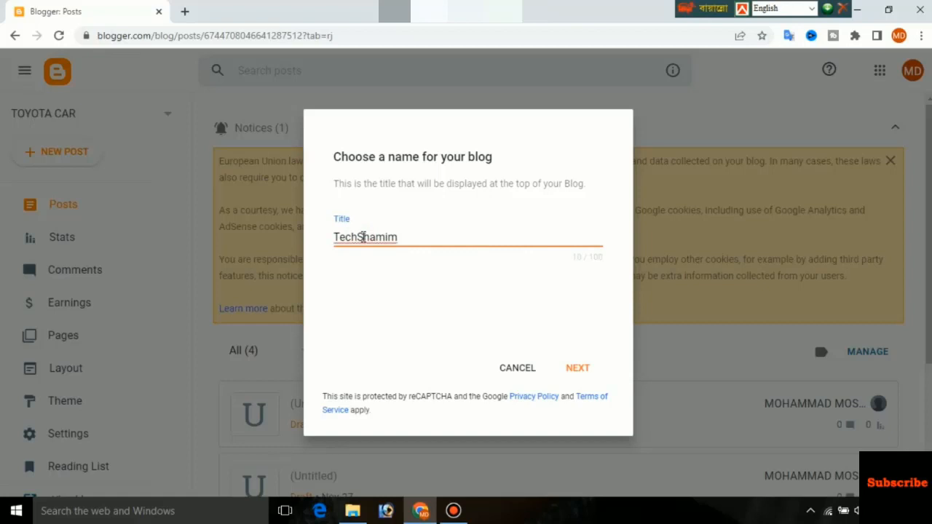
text(_)
text(_)
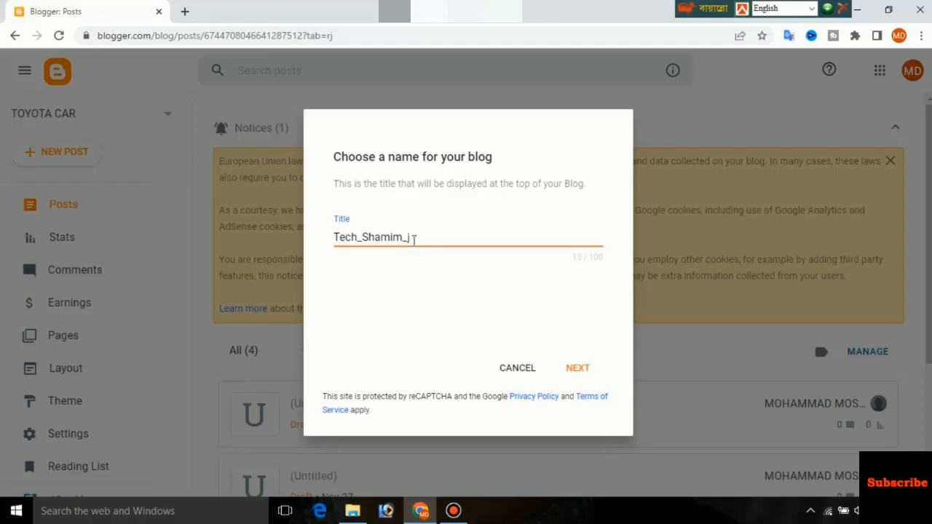
text(pro)
click(556, 290)
click(574, 370)
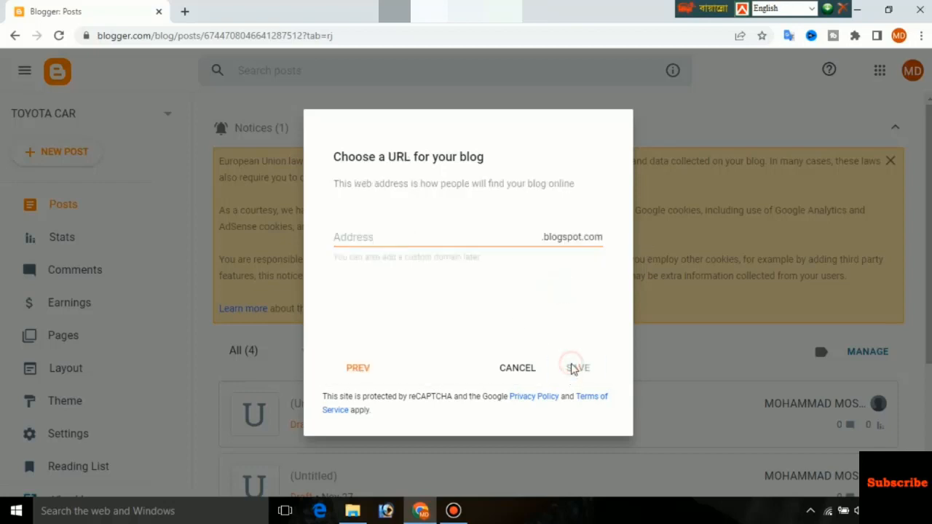
Try "Tech_Shamim_pro1235" as the blog's blogspot.com address
click(386, 234)
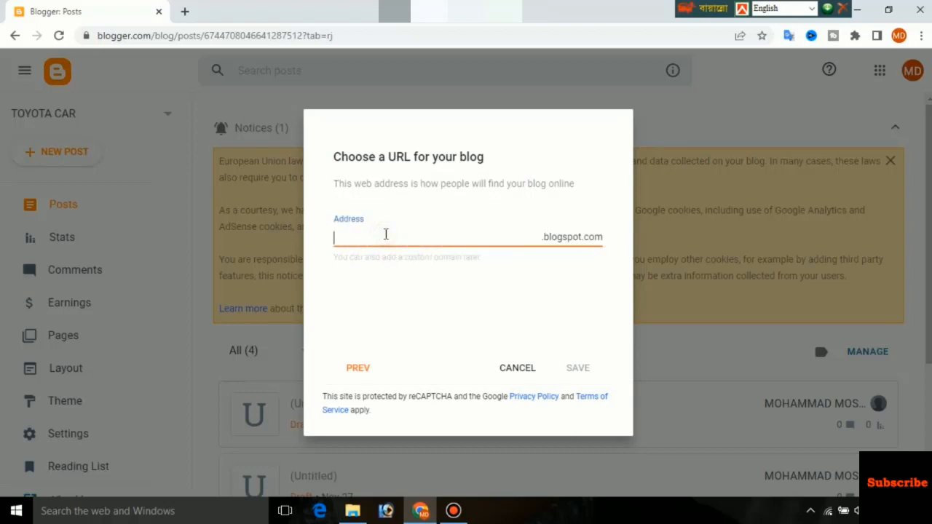
text(Tech_Shami)
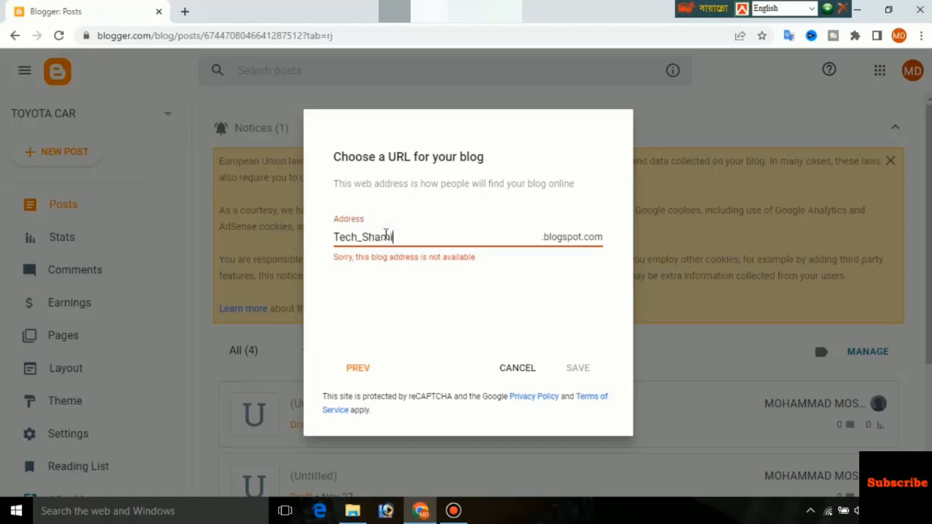
text(m_pro1235)
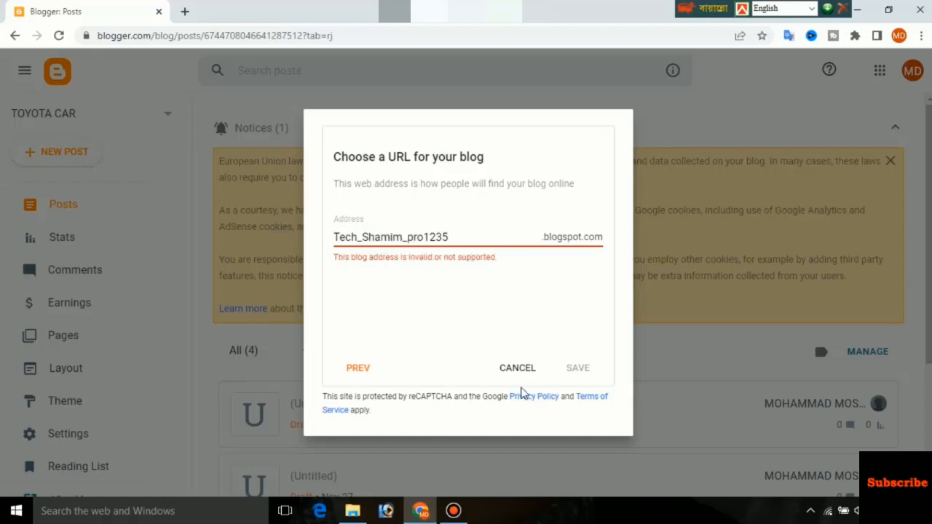
click(466, 260)
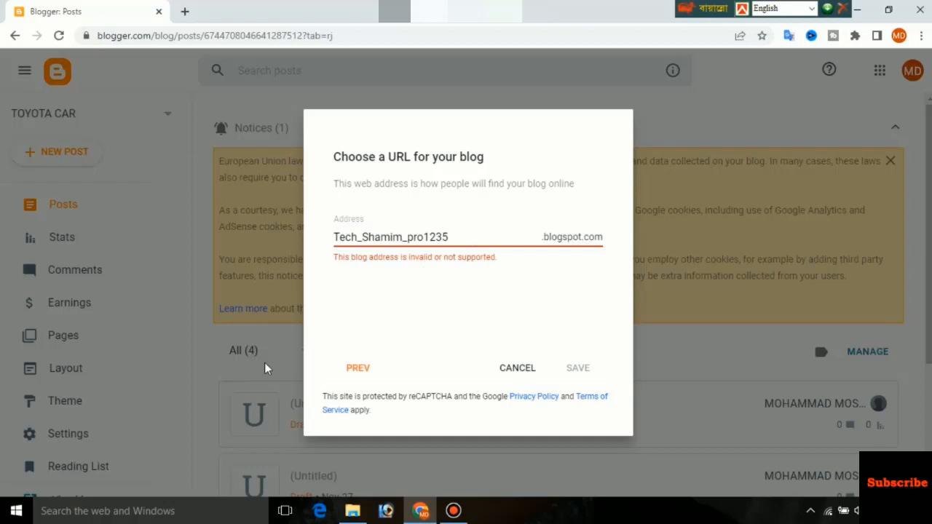
Return to the blog name and replace the title with "janotarenglishbyshamim"
click(363, 371)
click(459, 236)
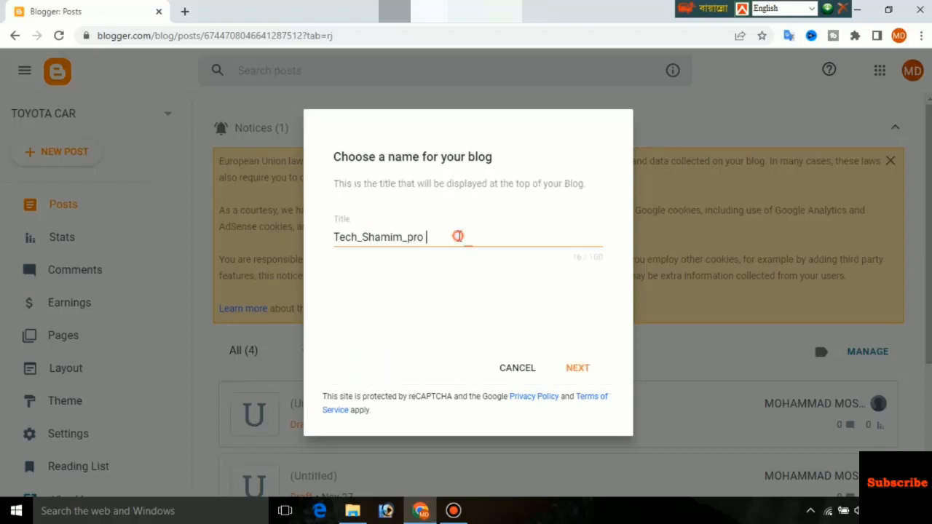
key(BackSpace)
key(BackSpace)
key(BackSpace)
key(BackSpace)
key(BackSpace)
key(BackSpace)
key(BackSpace)
key(BackSpace)
key(BackSpace)
key(BackSpace)
key(BackSpace)
key(BackSpace)
key(BackSpace)
key(BackSpace)
key(BackSpace)
key(BackSpace)
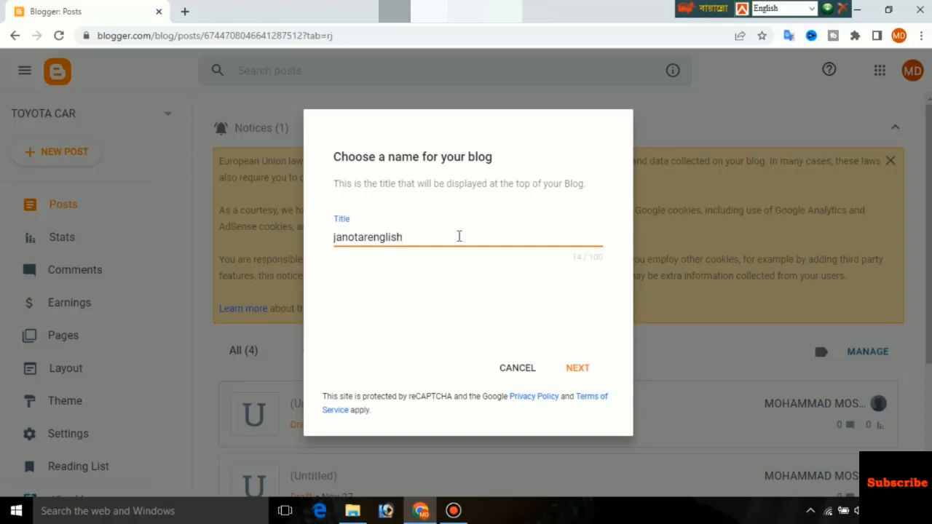
text(byshamim)
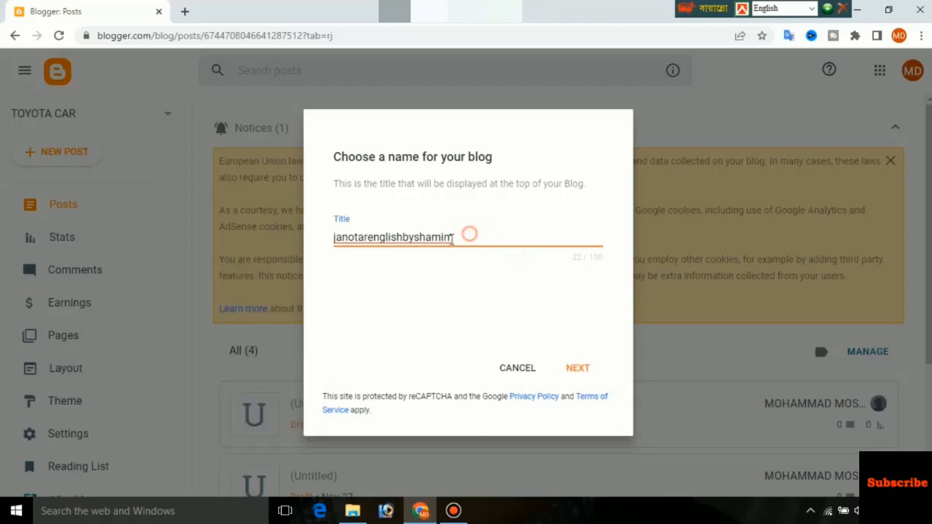
Capitalize the first letter of the blog title so it reads "Janotarenglishbyshamim"
drag(466, 237, 336, 240)
click(336, 238)
key(BackSpace)
text(J)
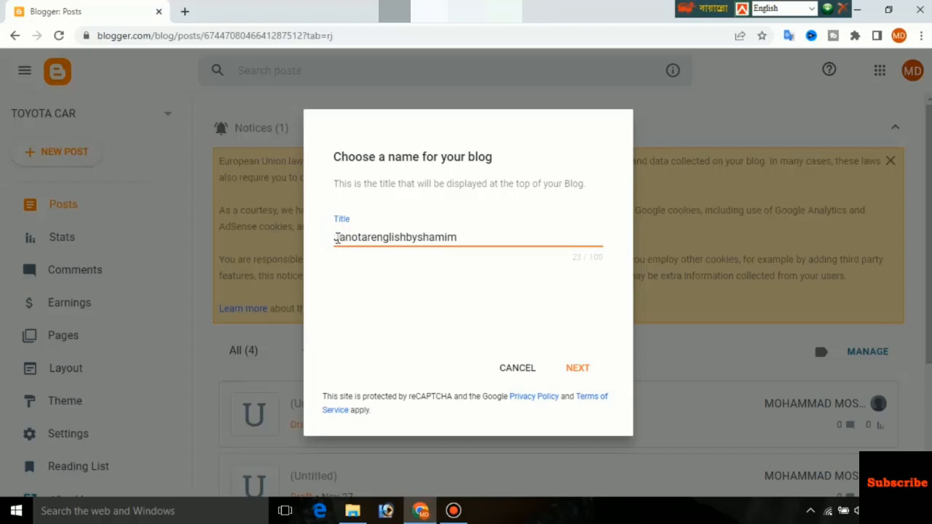
Copy the title "Janotarenglishbyshamim" into the blogspot.com address and save the new blog
drag(453, 233, 334, 238)
key(ctrl+c)
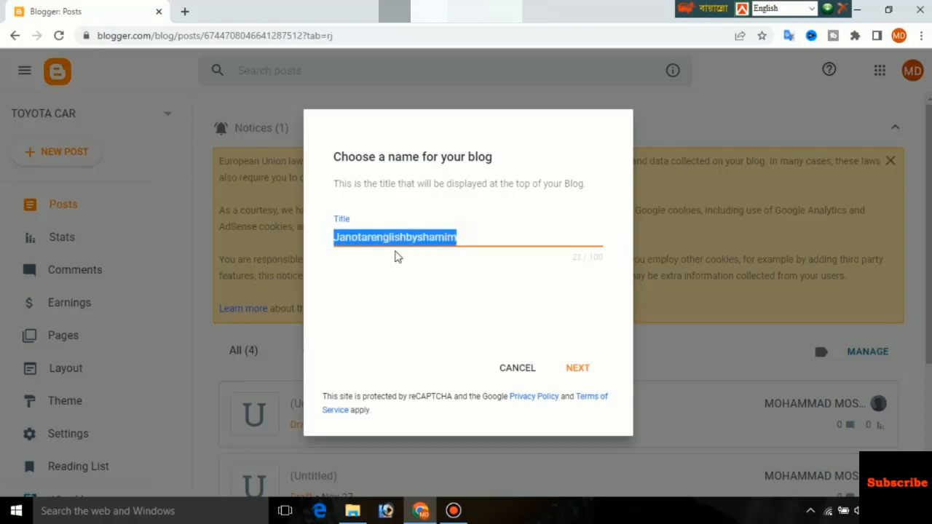
click(584, 370)
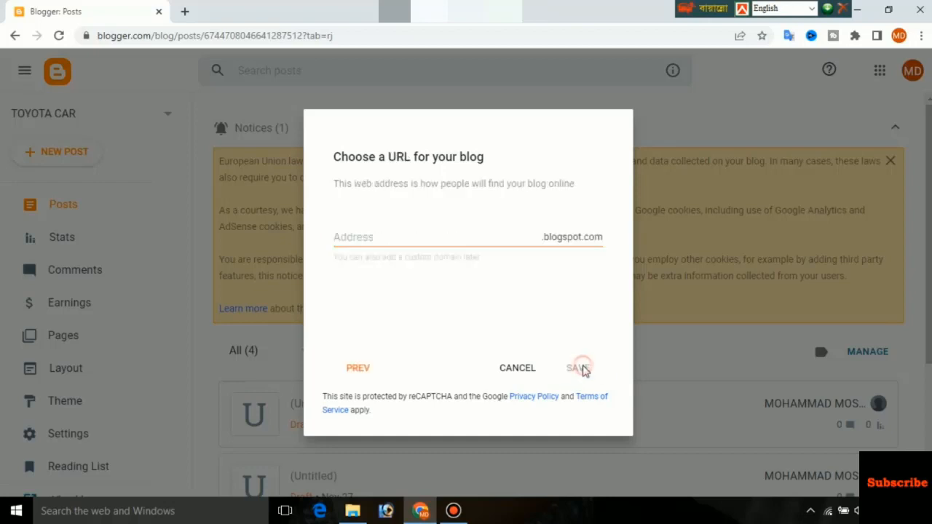
click(447, 231)
key(ctrl+v)
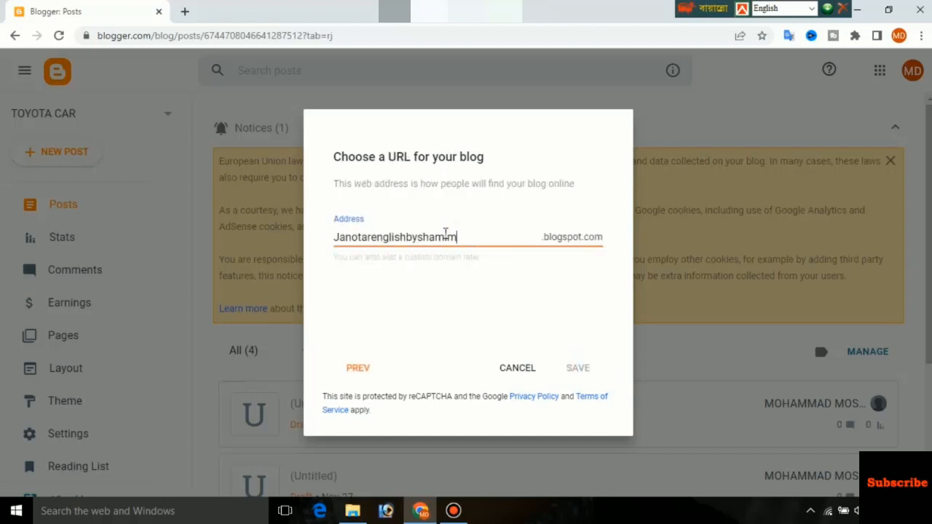
click(588, 197)
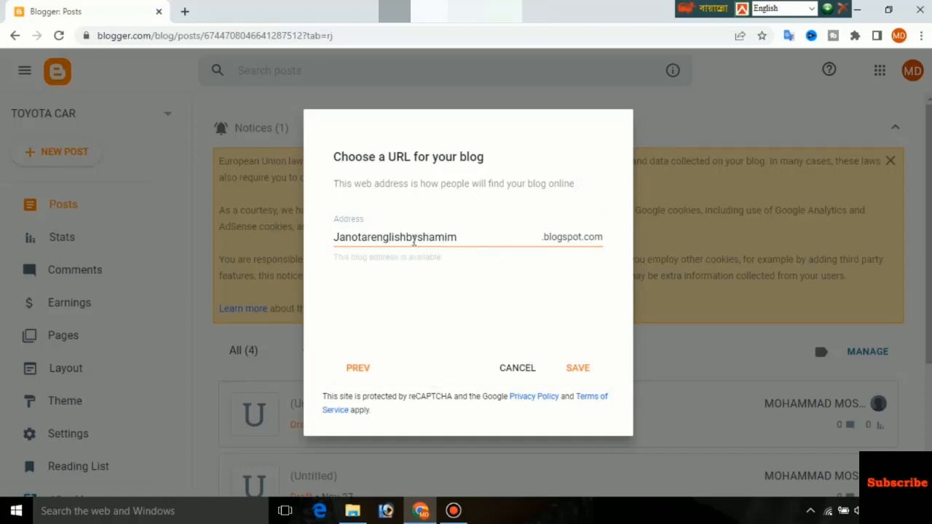
click(575, 370)
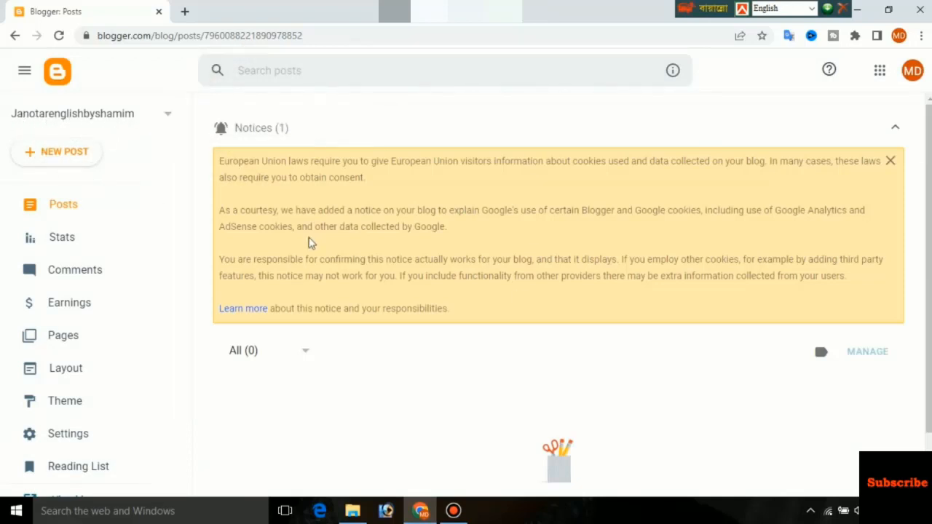
Start a new post in the Janotarenglishbyshamim blog
scroll(629, 424, down, 1)
scroll(628, 377, up, 1)
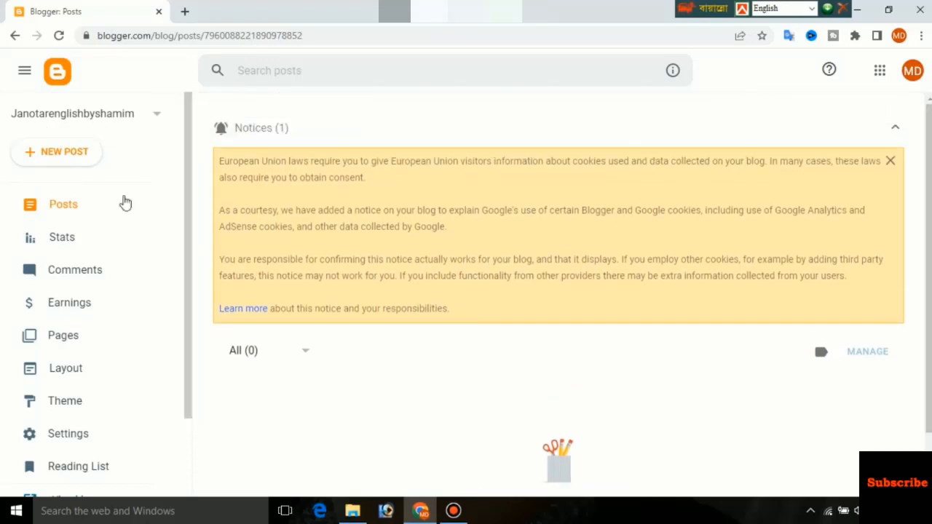
click(64, 205)
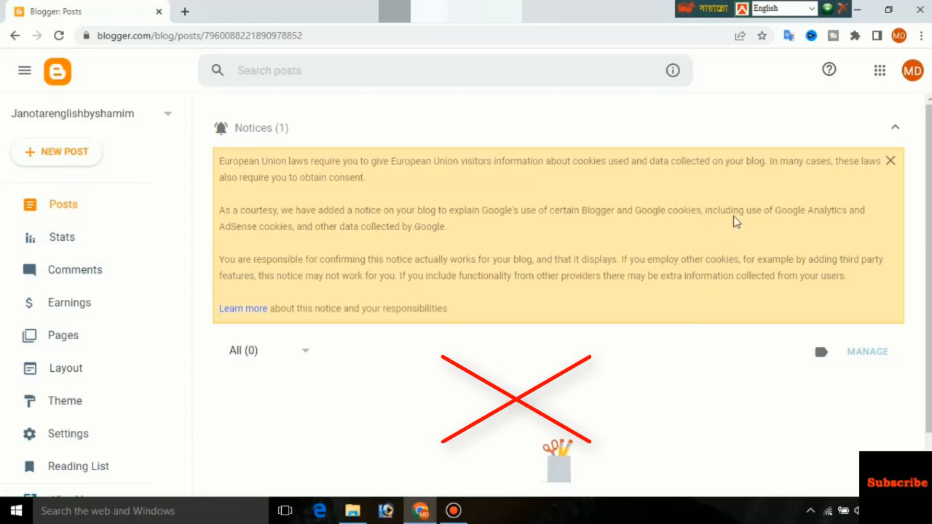
scroll(596, 238, down, 1)
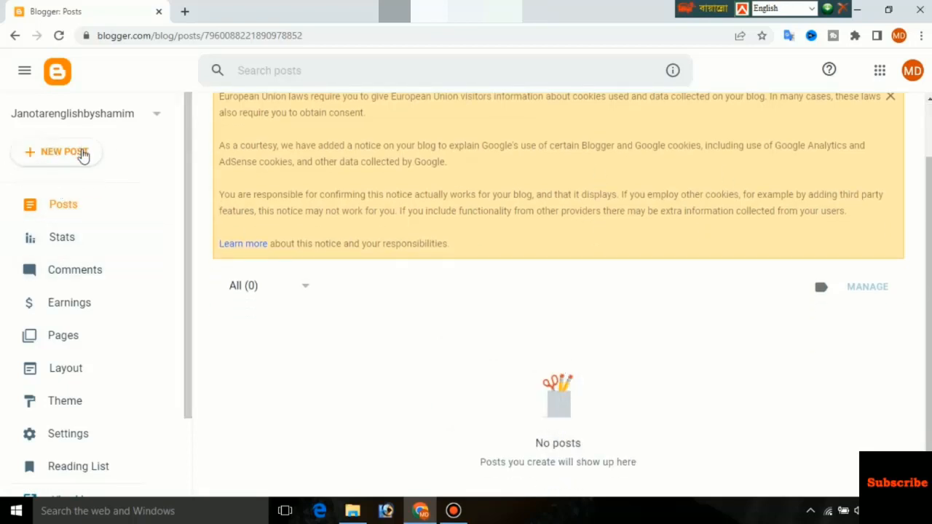
click(40, 157)
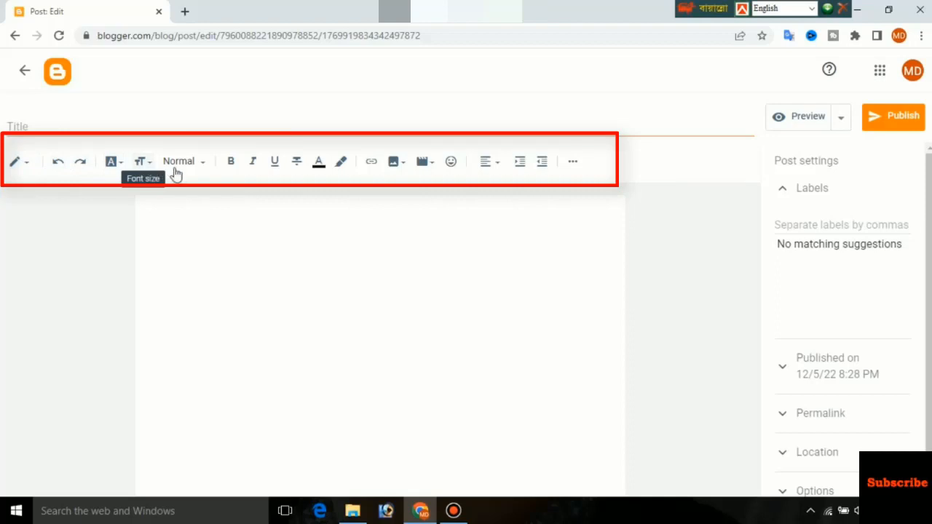
Examine the empty post's paragraph style options, title field and body area
click(203, 163)
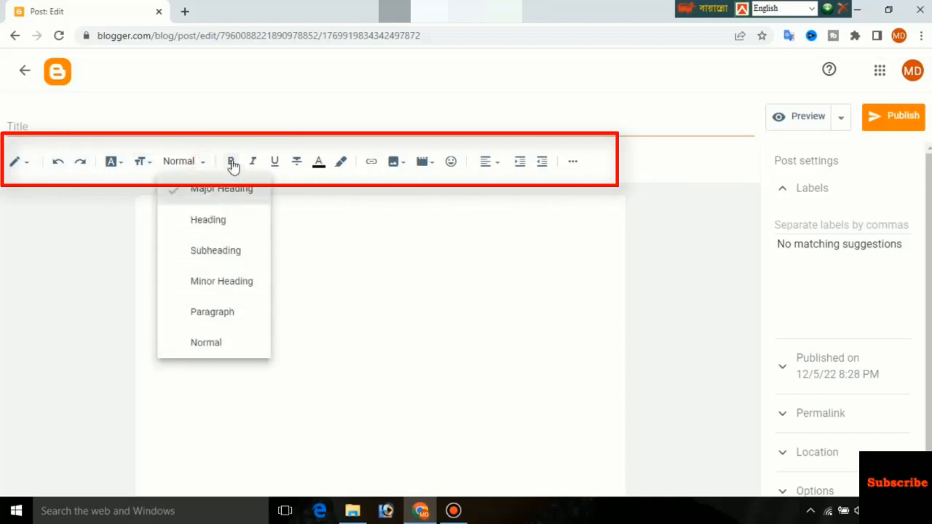
click(296, 228)
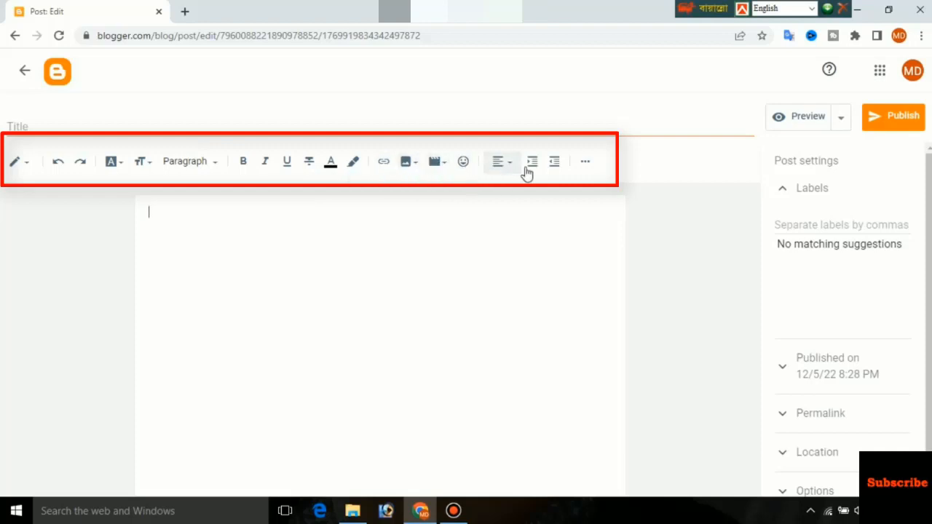
click(205, 121)
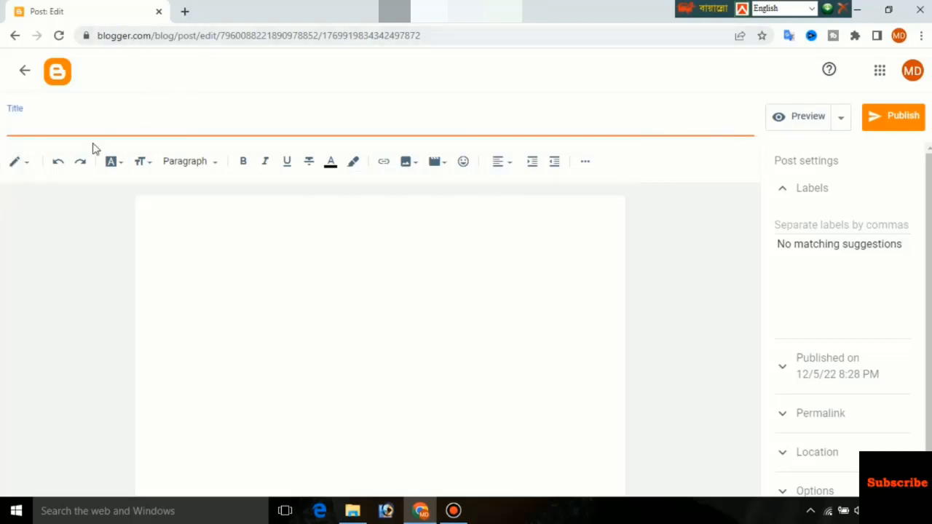
click(274, 290)
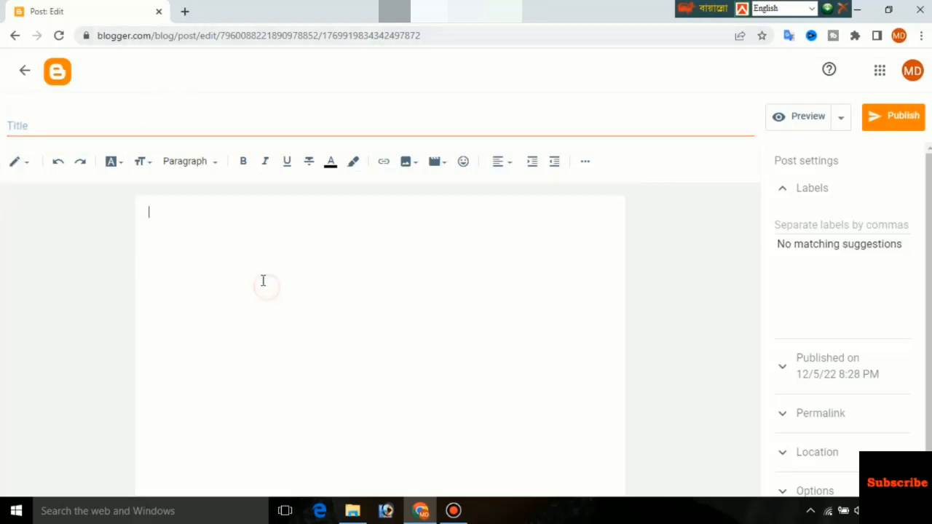
Open YouTube in a new browser tab and go to the "How to Pinterest account Create" video
click(188, 13)
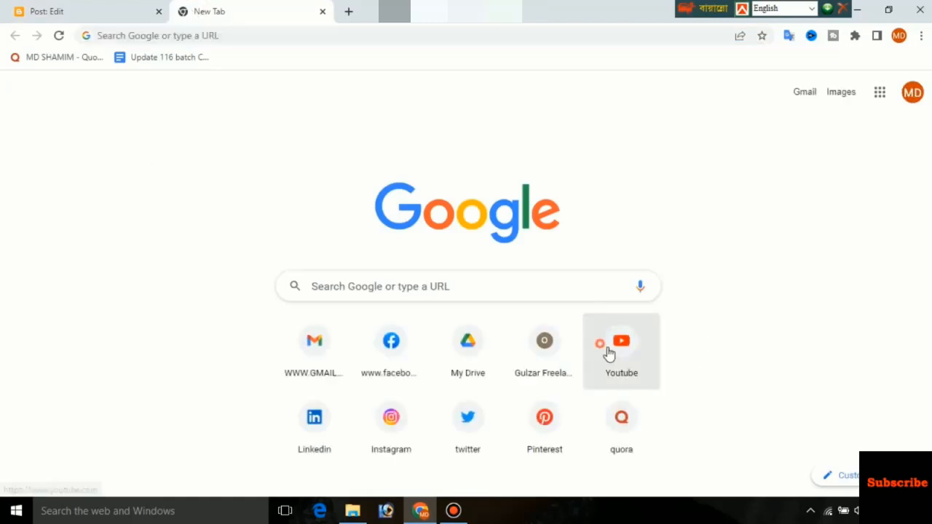
click(609, 353)
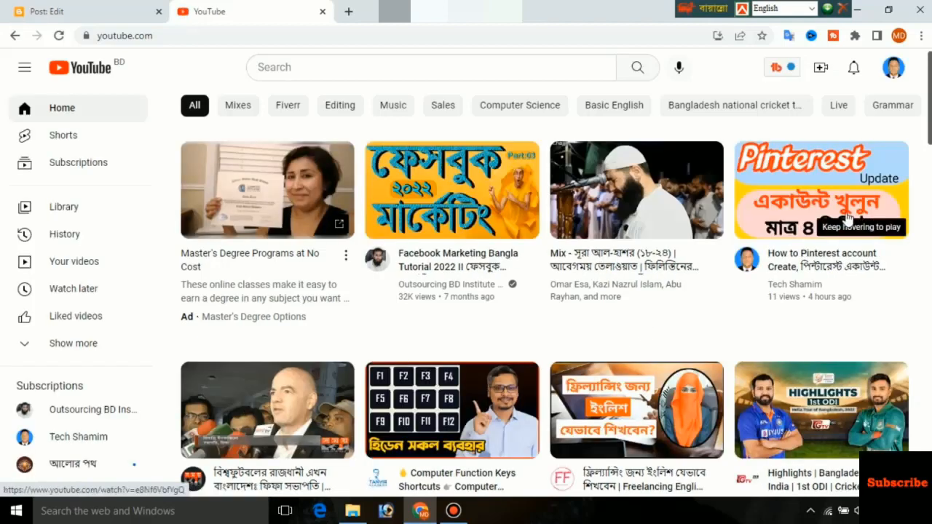
click(849, 219)
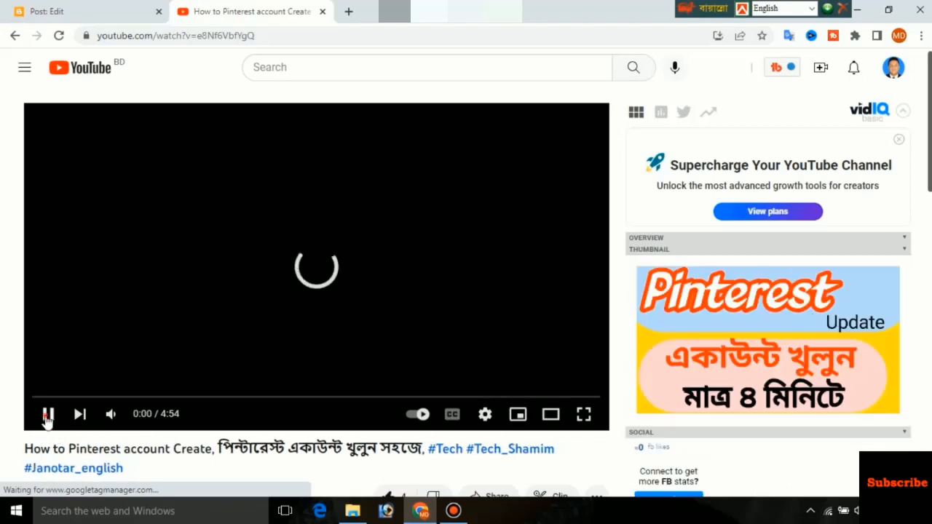
scroll(350, 237, down, 2)
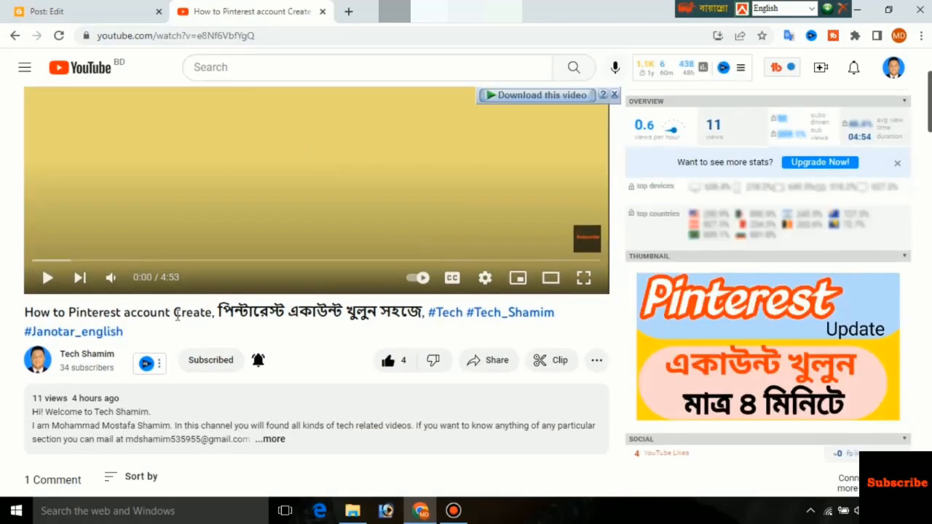
Copy the video's title without its hashtags and paste it as the title of the Blogger post
drag(26, 312, 561, 332)
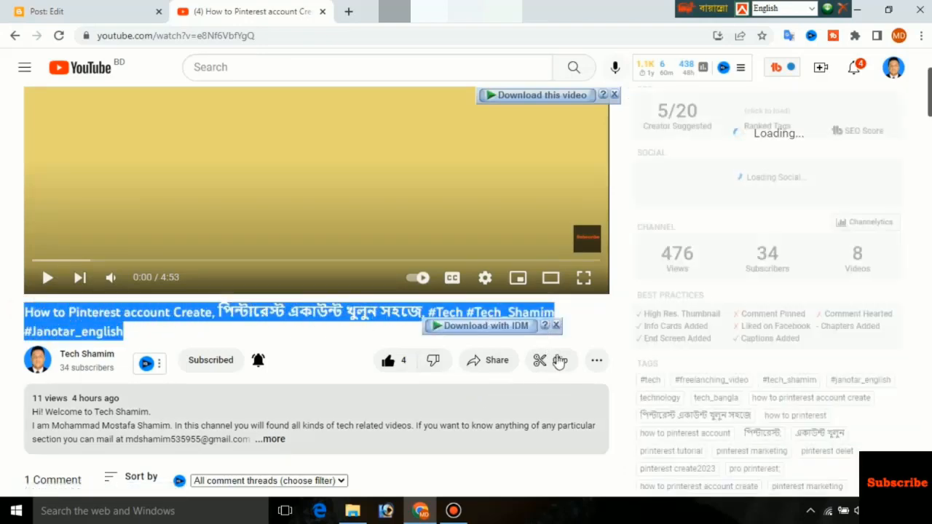
click(574, 323)
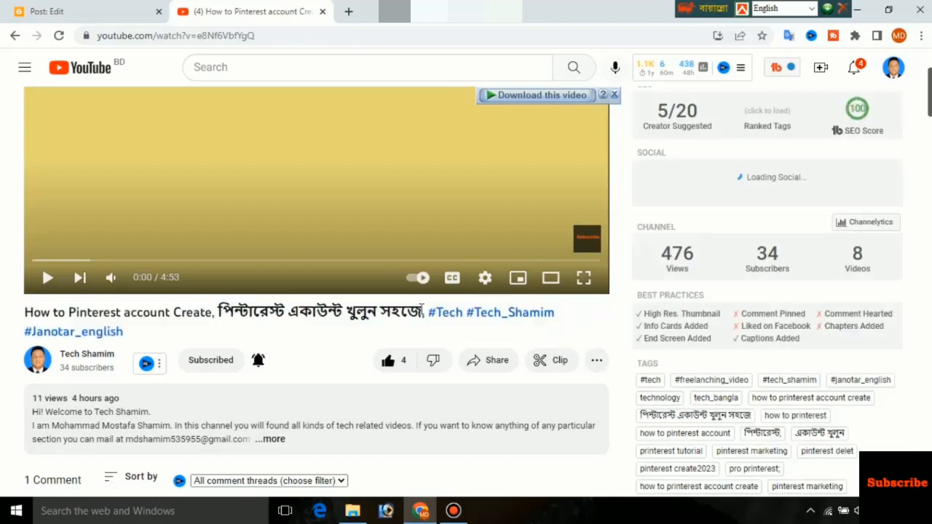
drag(425, 312, 23, 313)
key(ctrl+c)
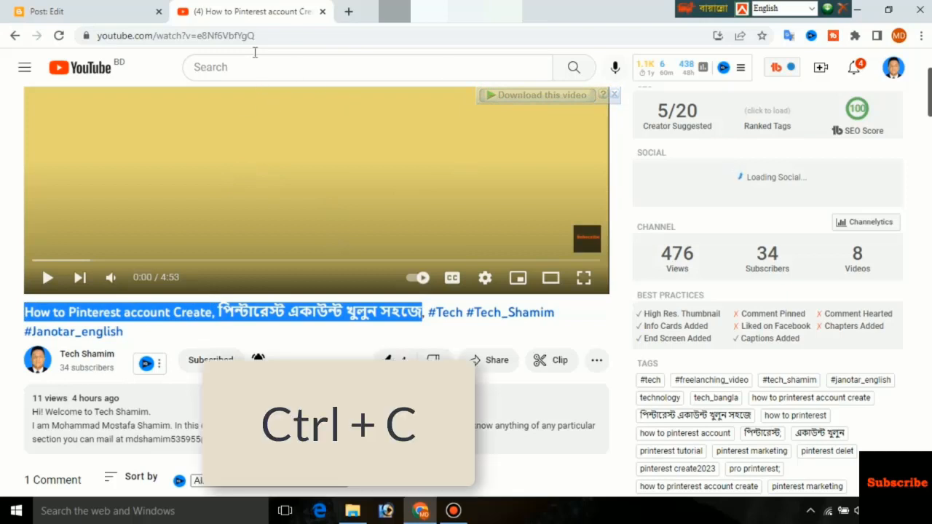
click(98, 14)
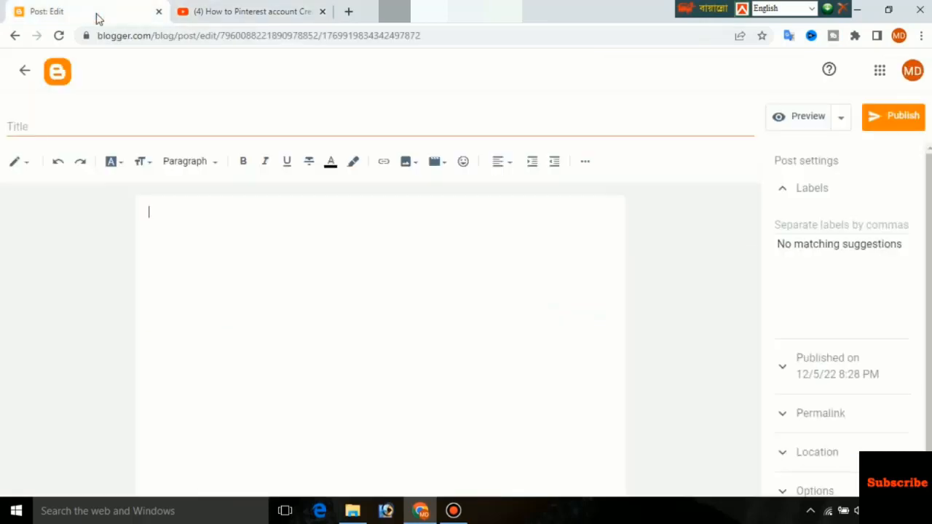
click(127, 121)
key(ctrl+v)
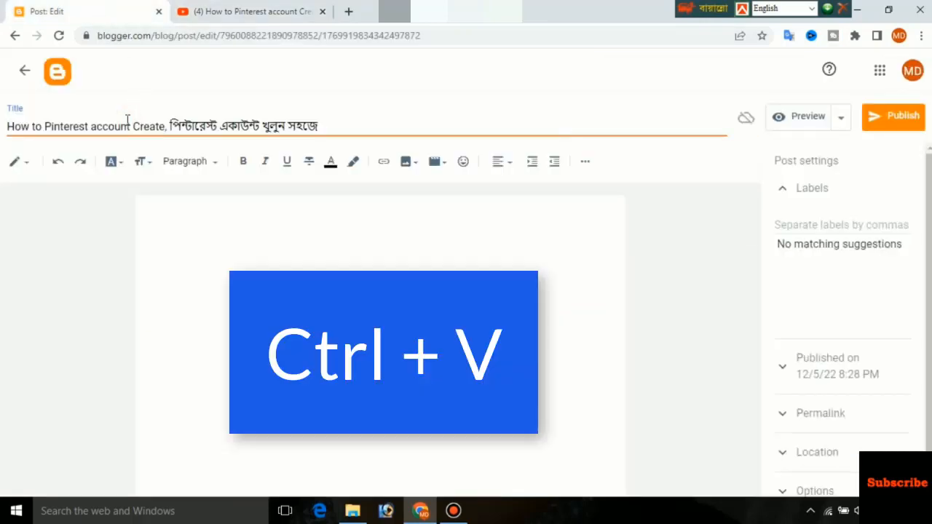
Copy the expanded video description from the greeting through the ad-order contact line and paste it into the post body
click(201, 255)
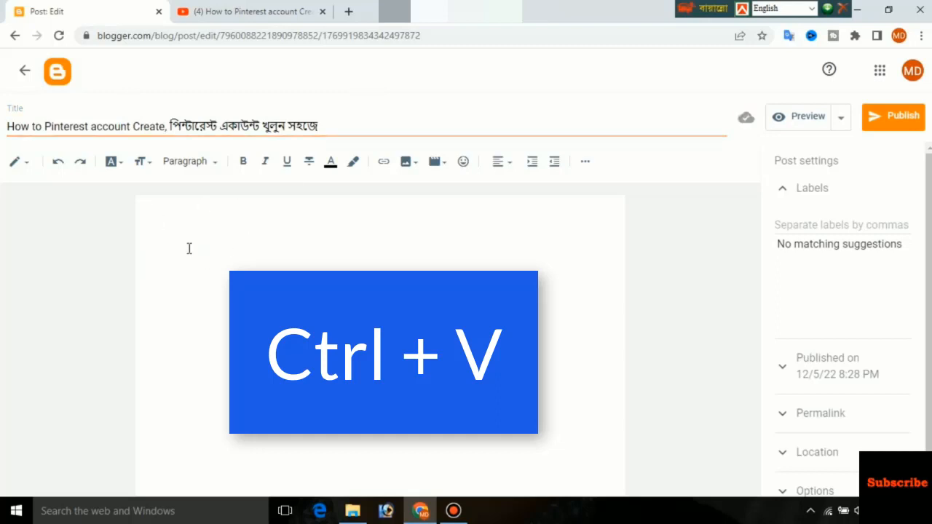
click(247, 11)
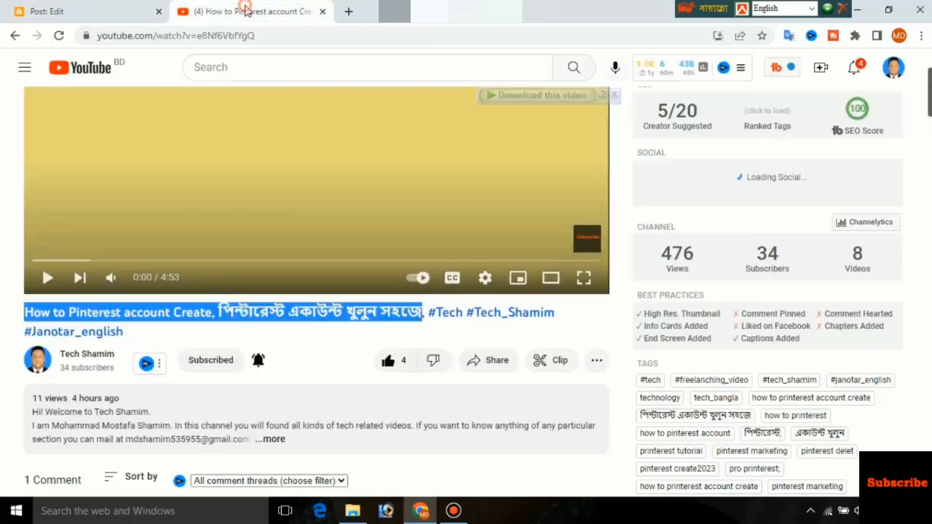
scroll(271, 227, down, 3)
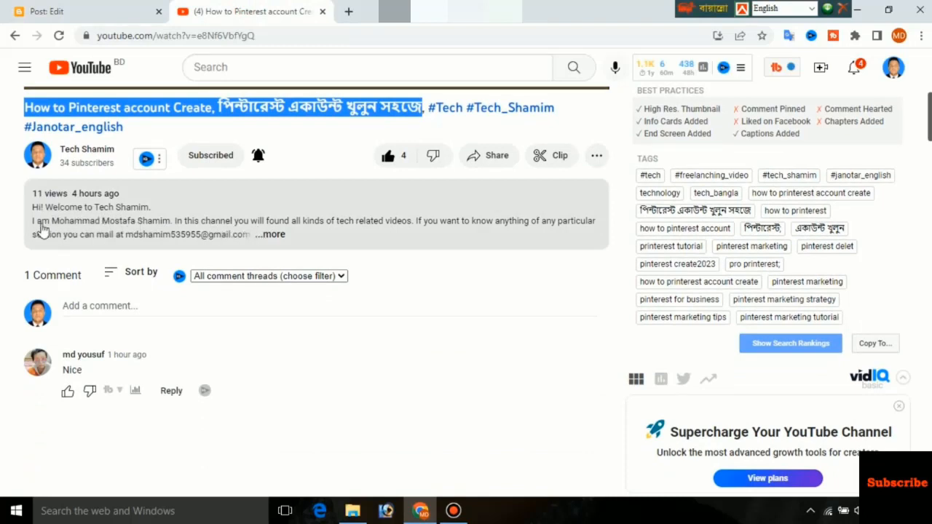
click(268, 235)
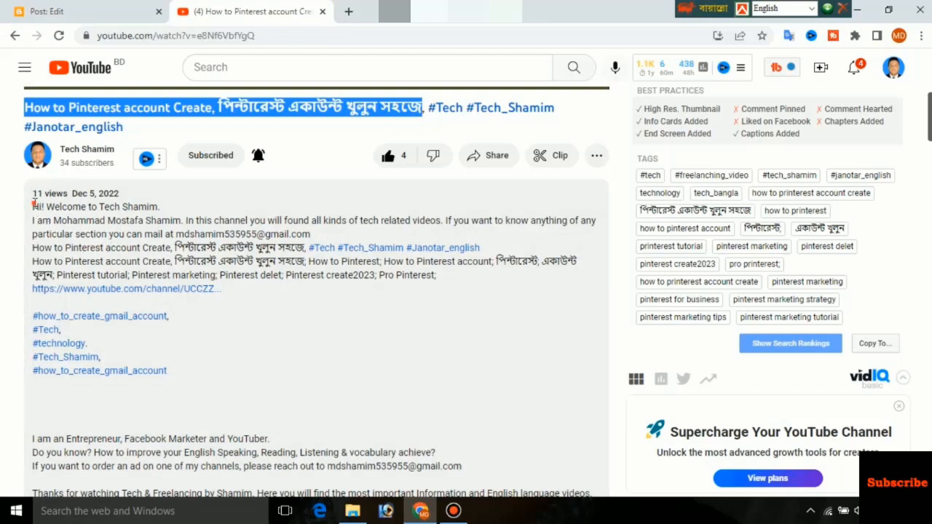
drag(33, 205, 469, 474)
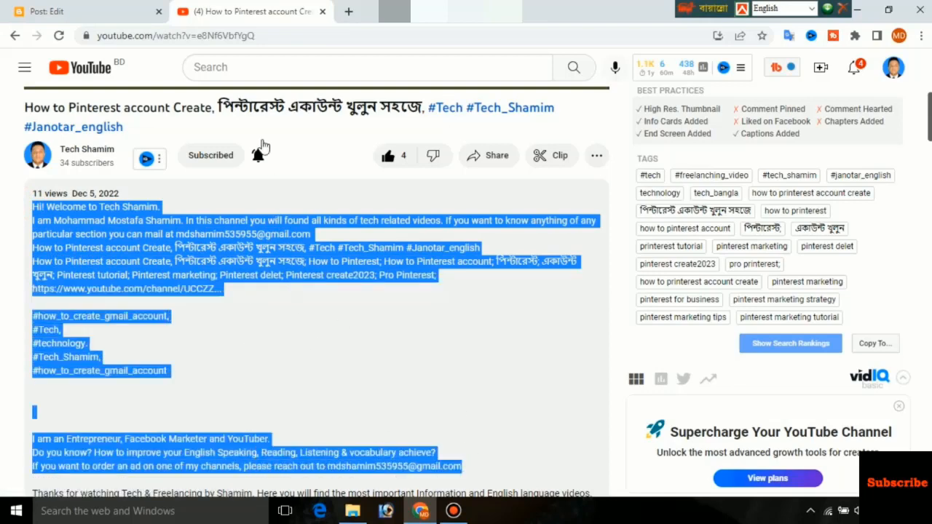
click(109, 12)
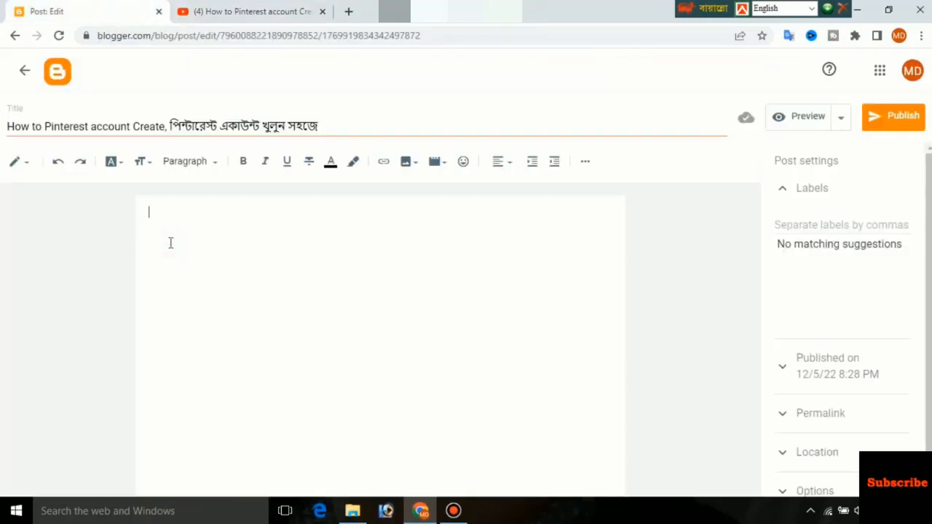
key(ctrl+v)
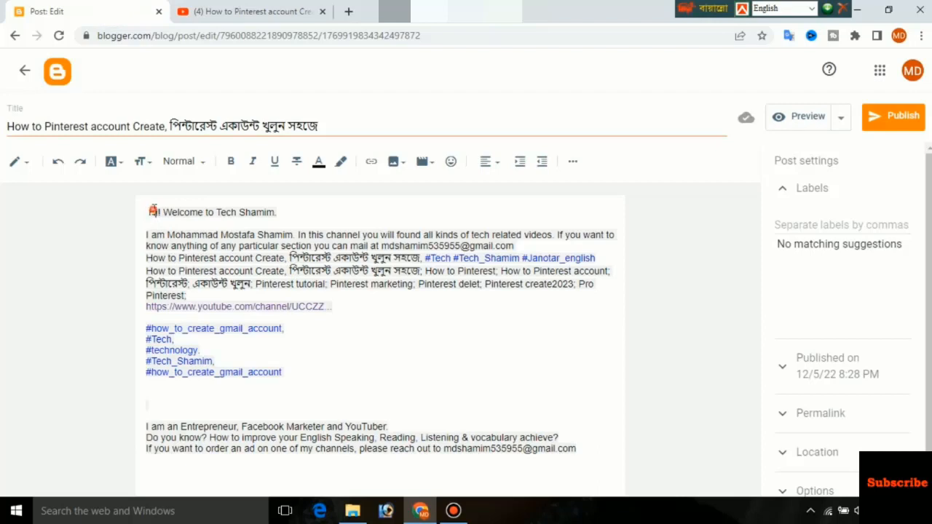
Make the opening greeting line of the post bold and set its font size to Large
drag(153, 212, 173, 212)
drag(289, 213, 149, 219)
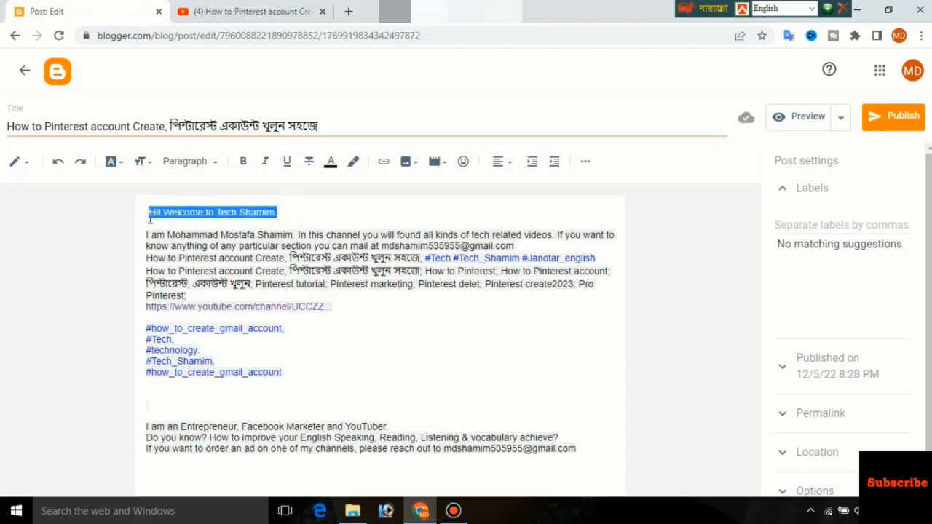
click(244, 161)
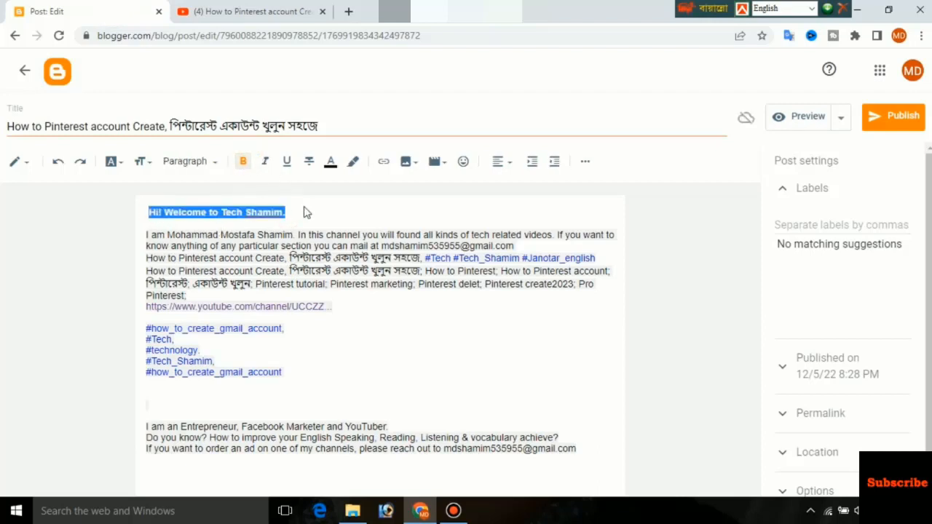
click(148, 163)
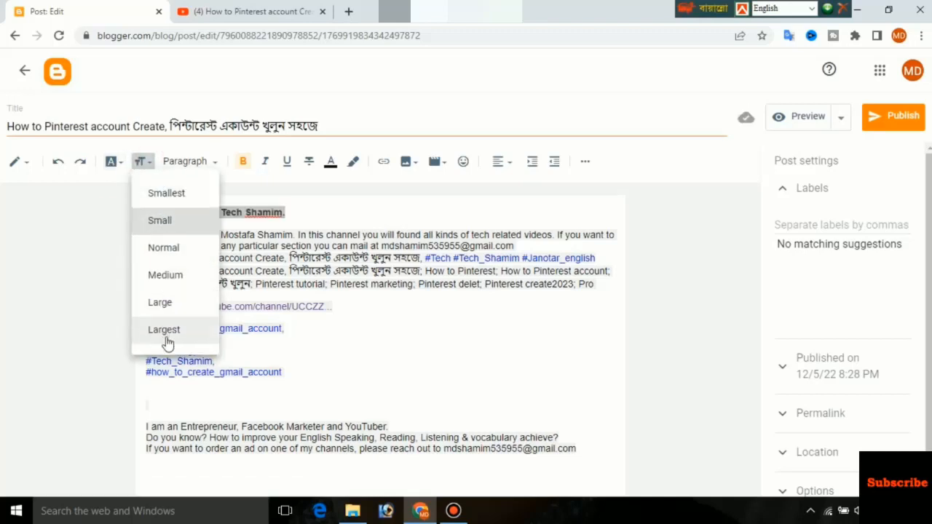
click(167, 191)
click(143, 161)
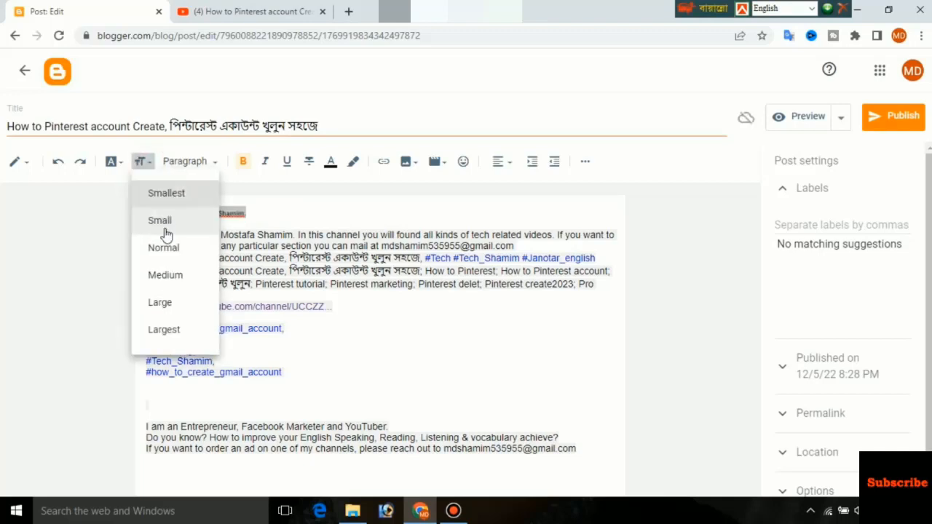
click(166, 306)
click(420, 224)
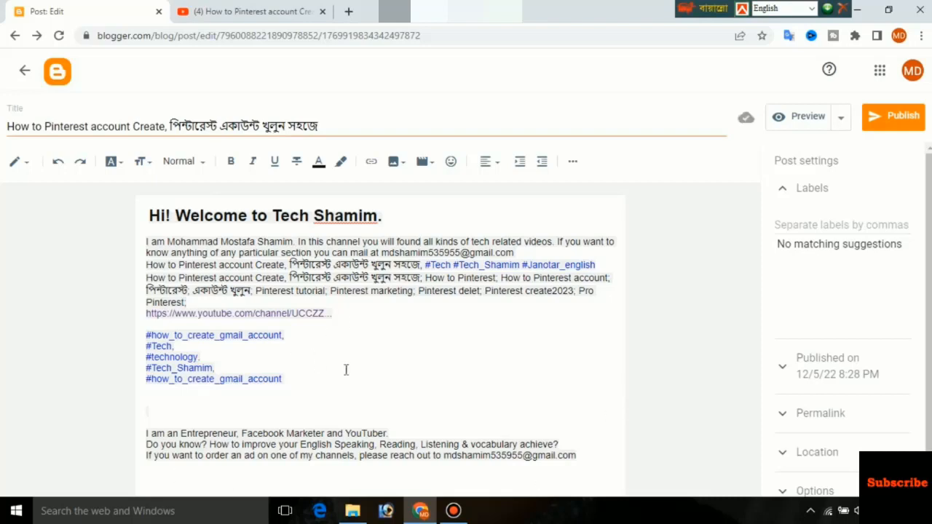
Upload the Pinterest thumbnail file 20221205_044557 from the computer's Kine Mastar folder for the post
click(399, 164)
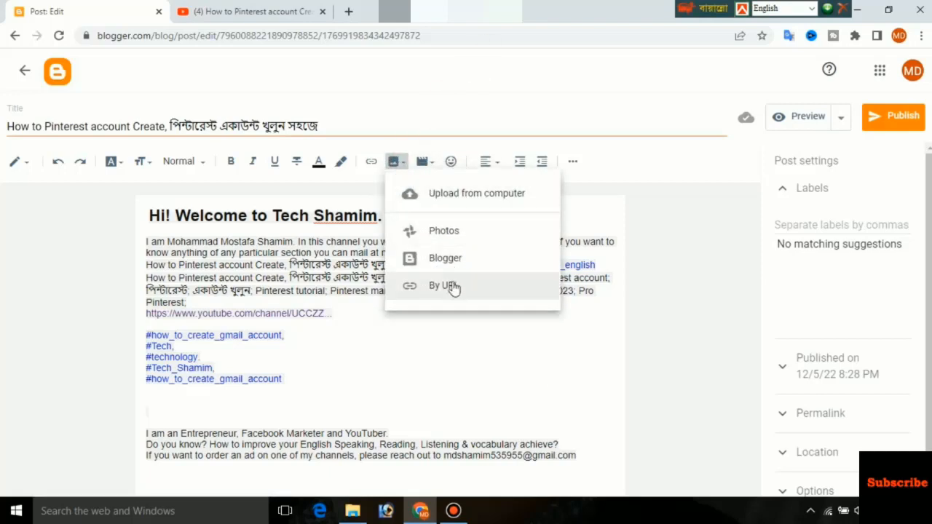
click(480, 196)
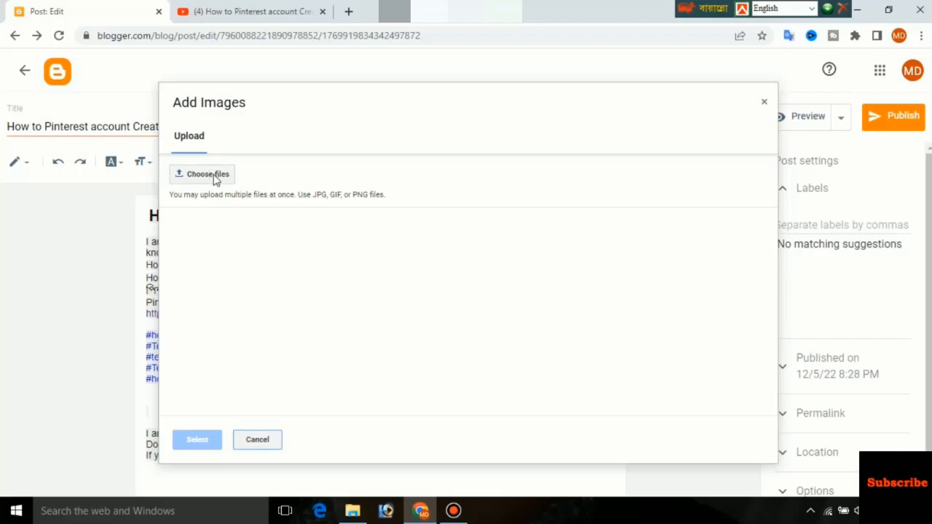
click(214, 179)
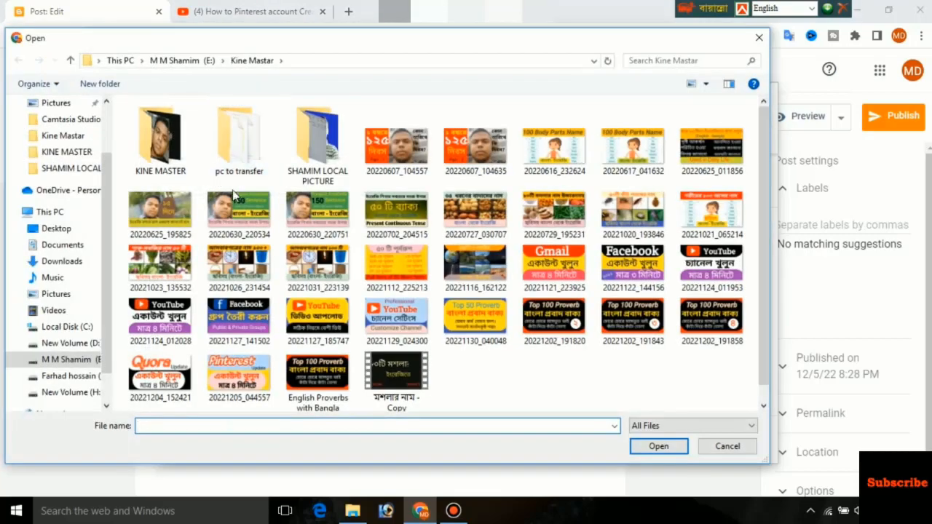
scroll(394, 310, down, 1)
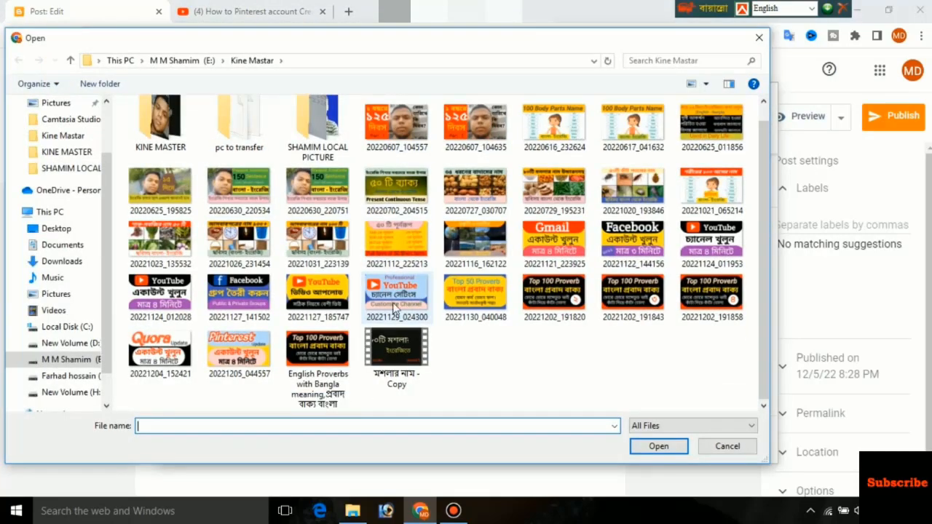
click(231, 352)
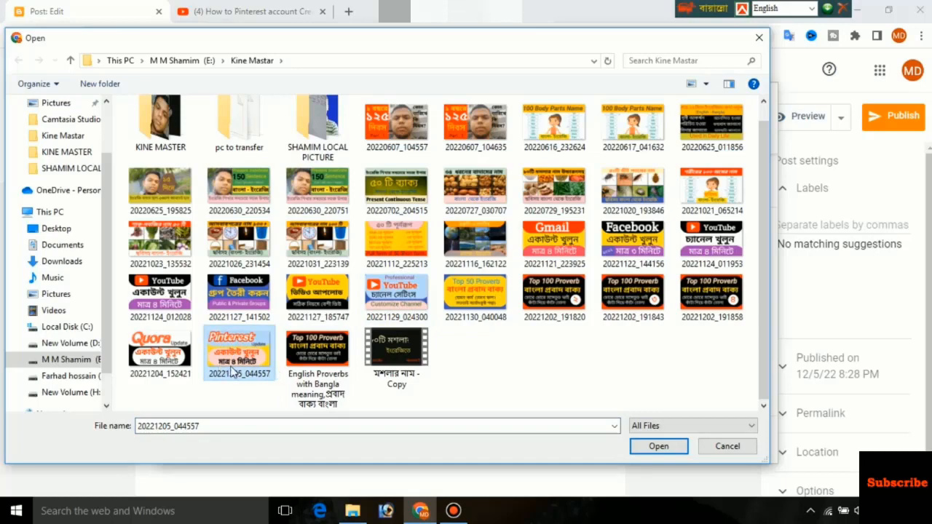
click(658, 448)
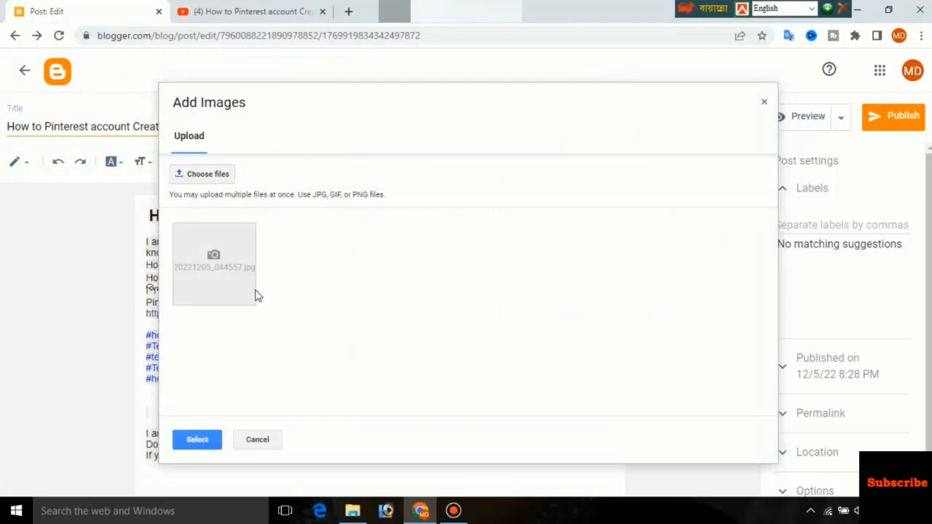
Insert the uploaded Pinterest thumbnail into the post body and make it very slightly narrower
click(219, 280)
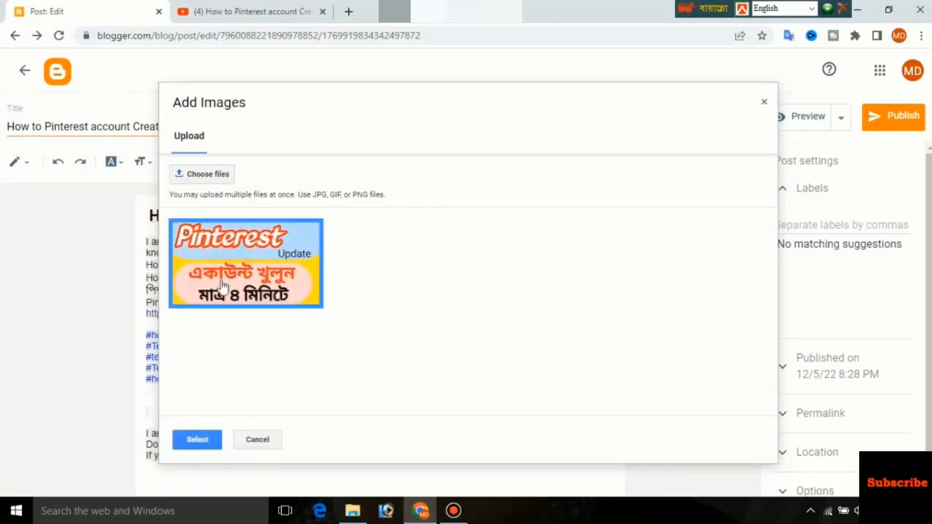
click(199, 440)
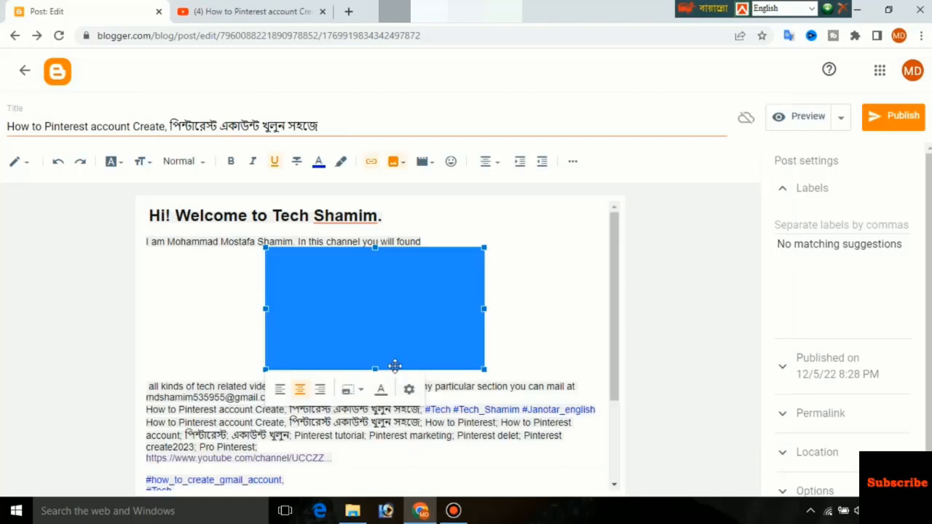
scroll(386, 348, down, 3)
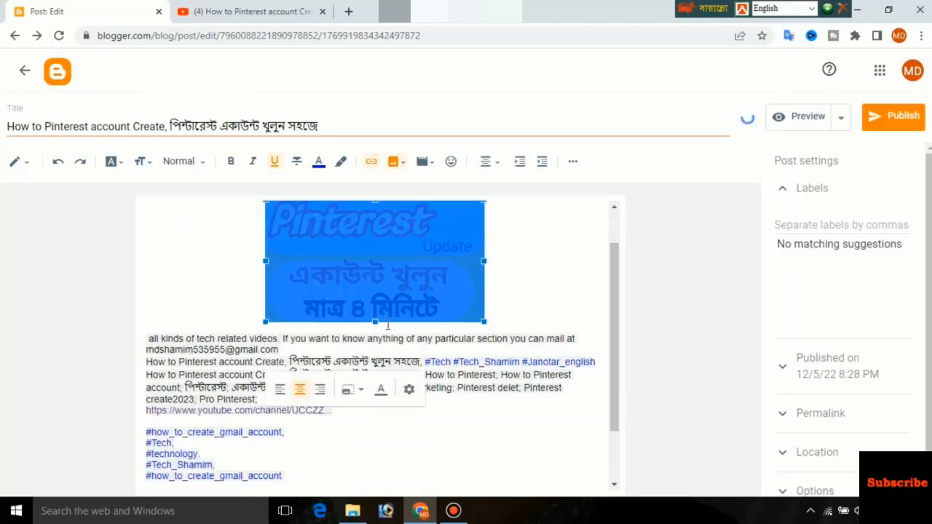
scroll(389, 325, up, 3)
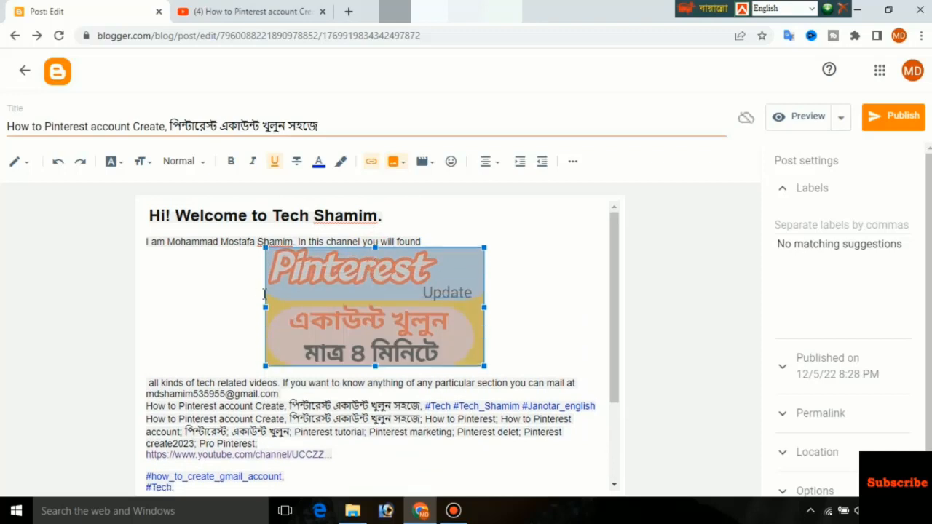
mouse_move(263, 307)
mouse_down()
mouse_move(159, 303)
mouse_move(266, 307)
mouse_up()
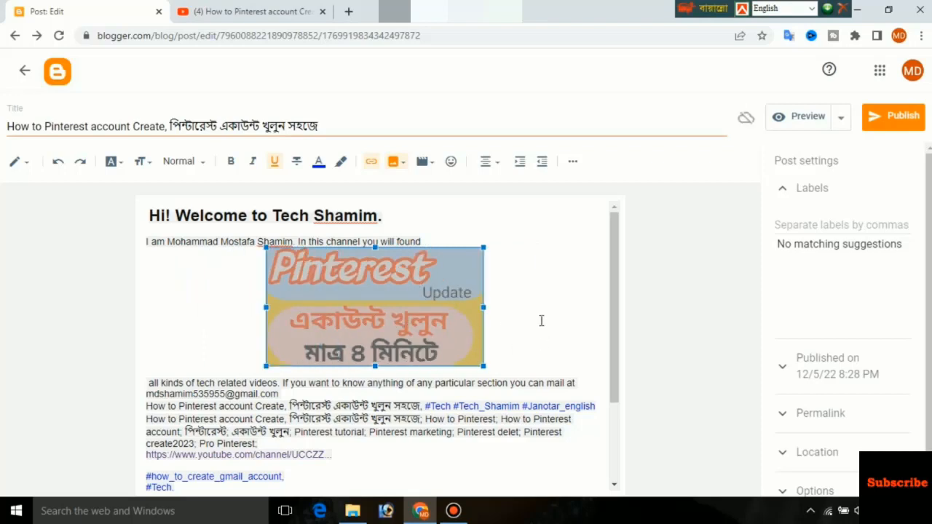
scroll(523, 315, down, 2)
scroll(522, 315, up, 2)
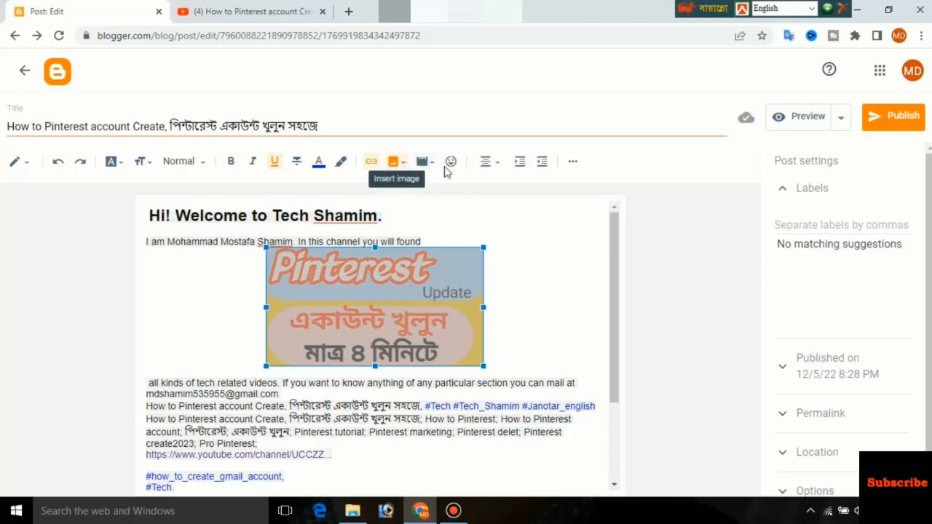
Open the thumbnail's link for editing, select its whole address, and copy the Pinterest video's URL from the YouTube tab
click(371, 164)
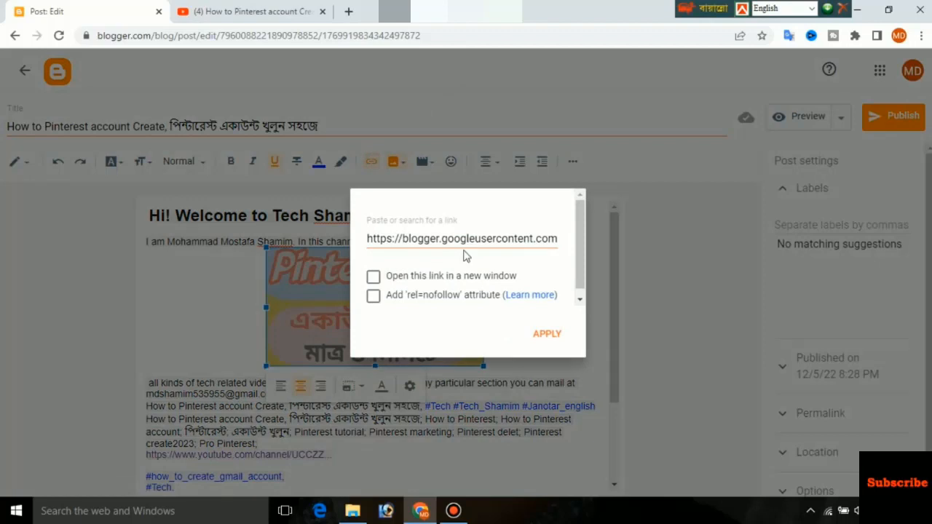
double_click(455, 244)
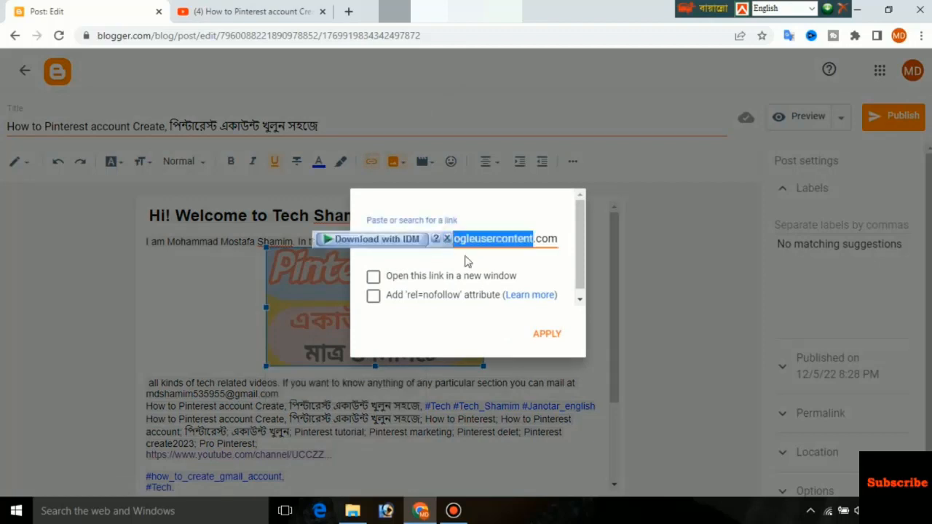
click(564, 243)
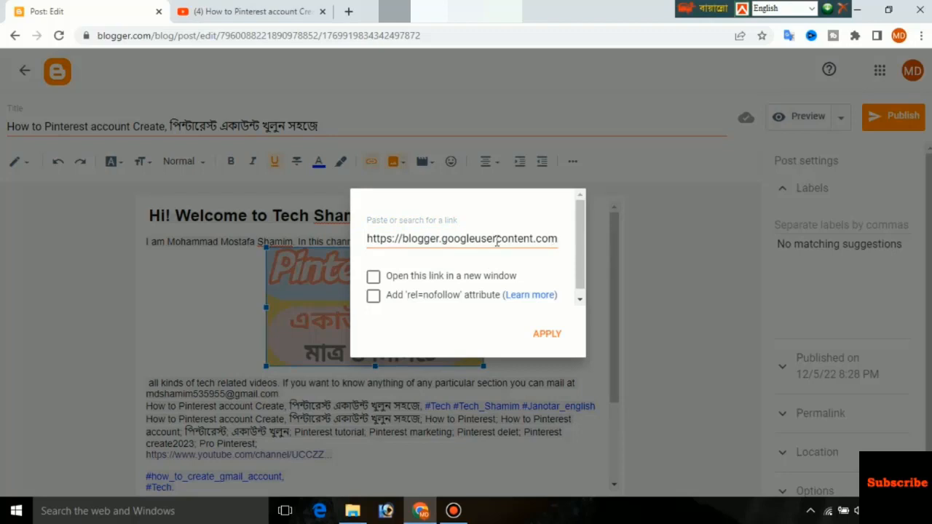
drag(557, 238, 364, 240)
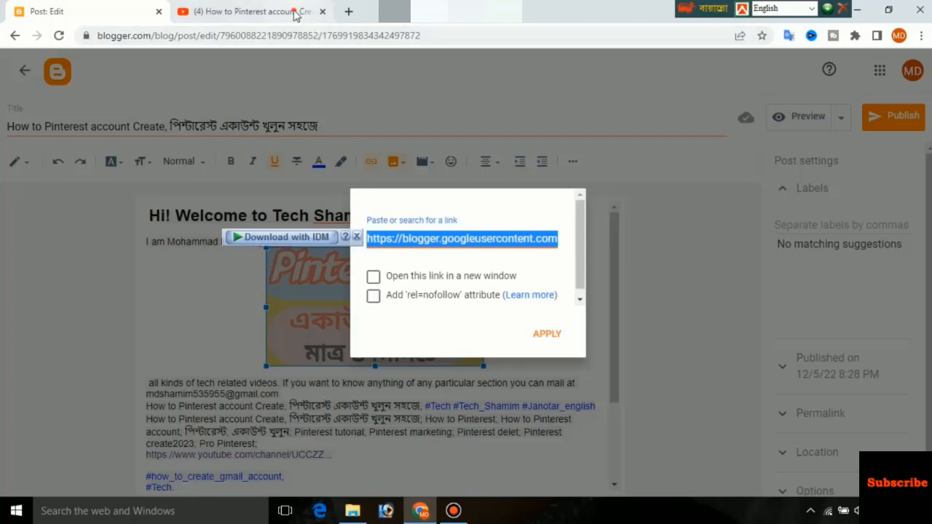
click(251, 11)
double_click(248, 35)
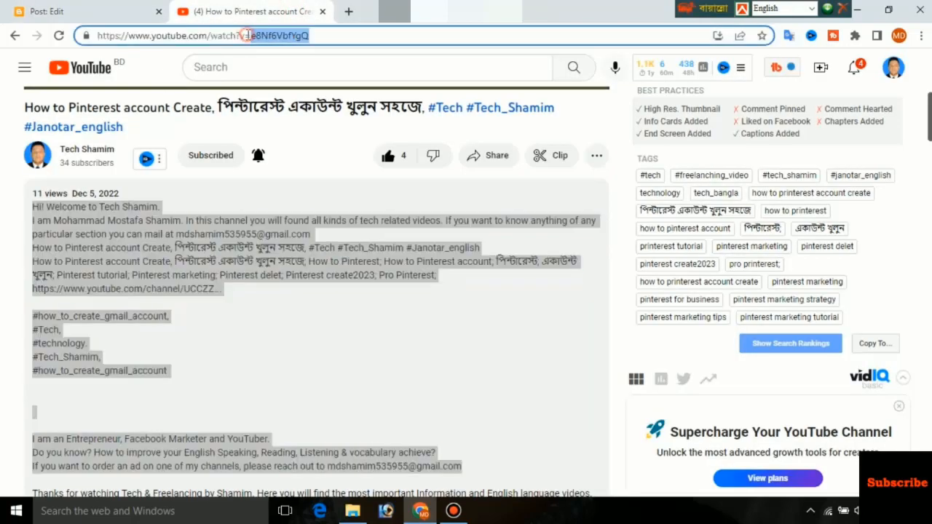
triple_click(322, 35)
key(ctrl+c)
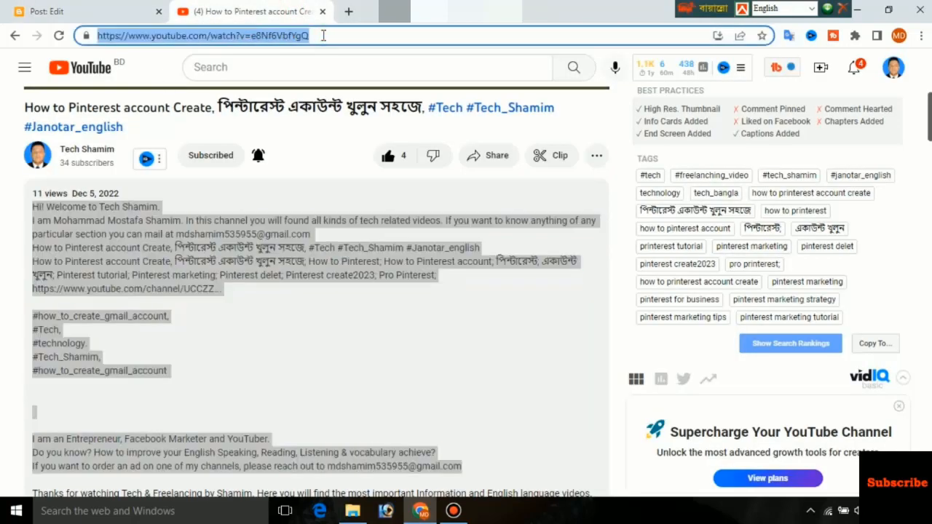
Replace the thumbnail's link in the Blogger post with the copied YouTube URL and set it to open in a new window
click(109, 11)
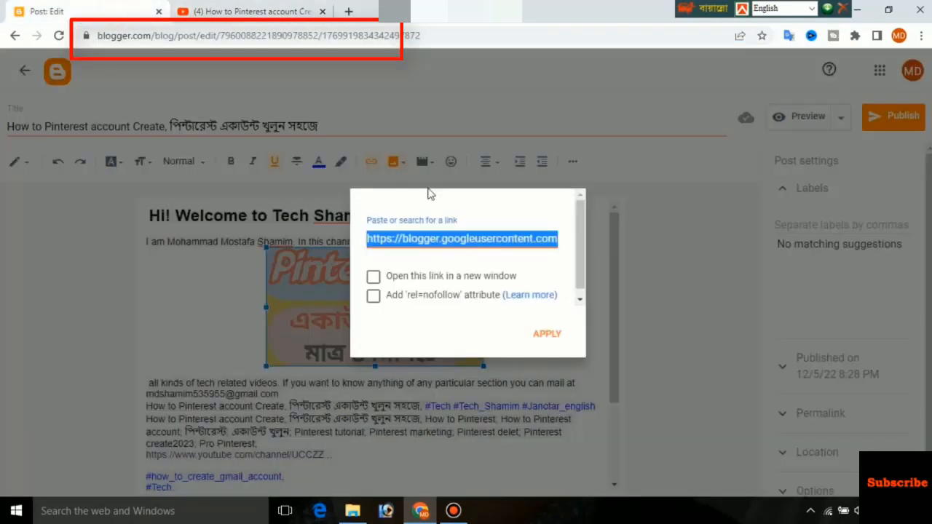
key(ctrl+v)
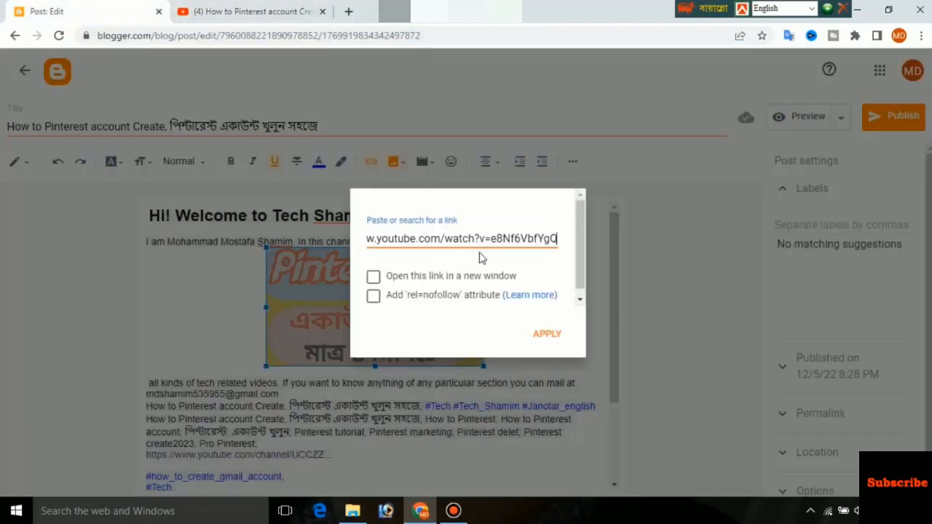
click(372, 277)
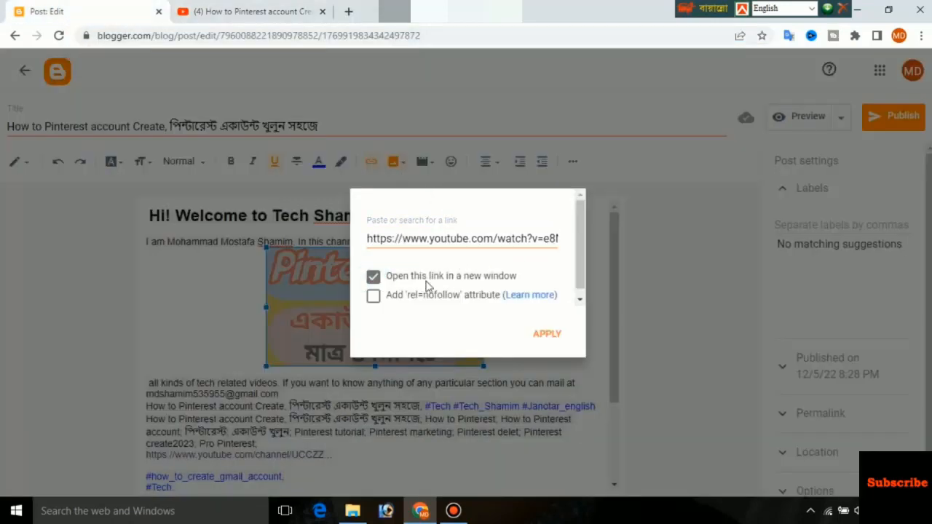
click(547, 335)
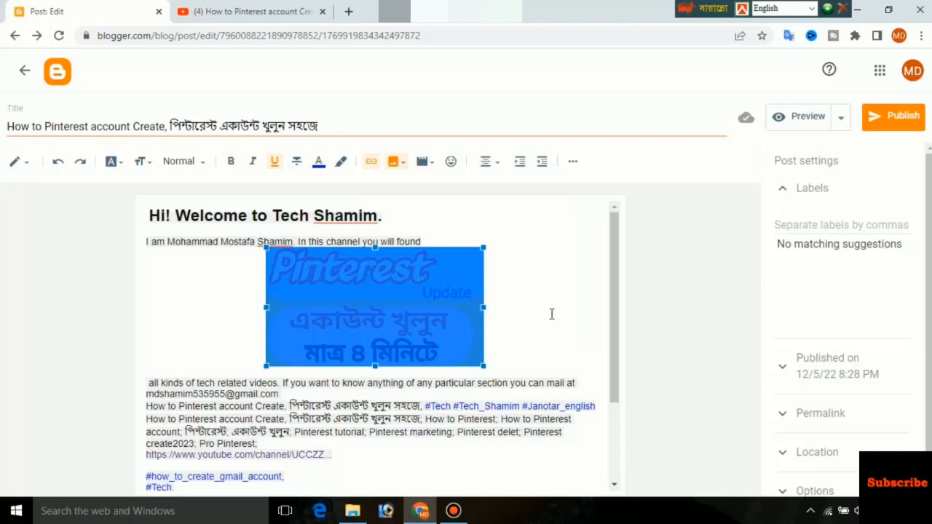
click(534, 290)
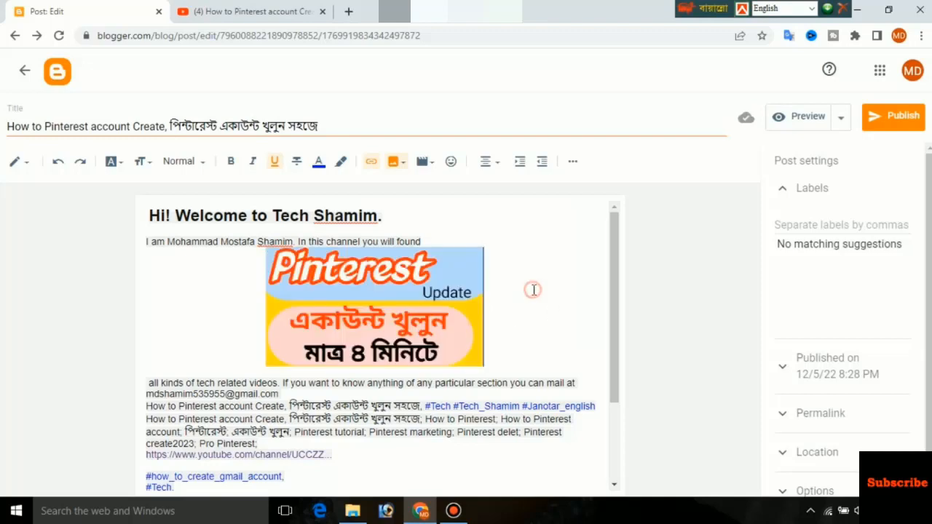
click(357, 288)
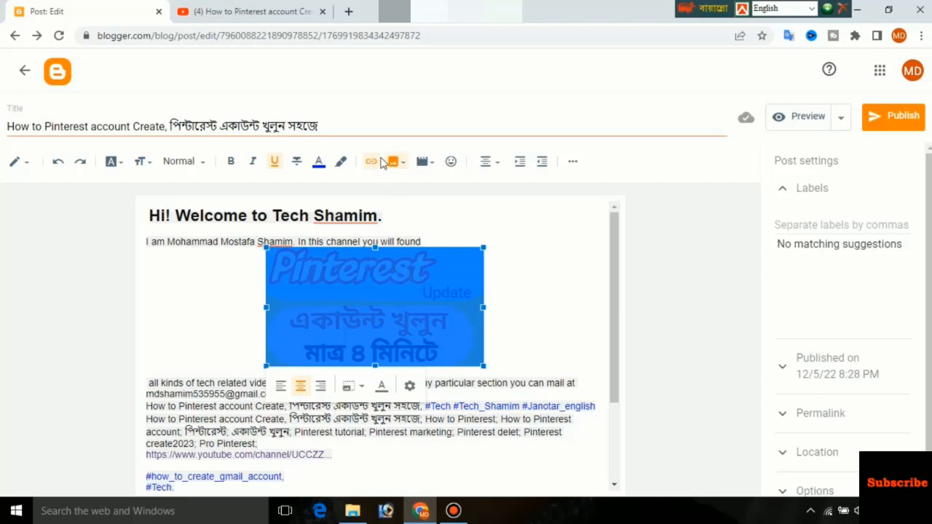
click(505, 311)
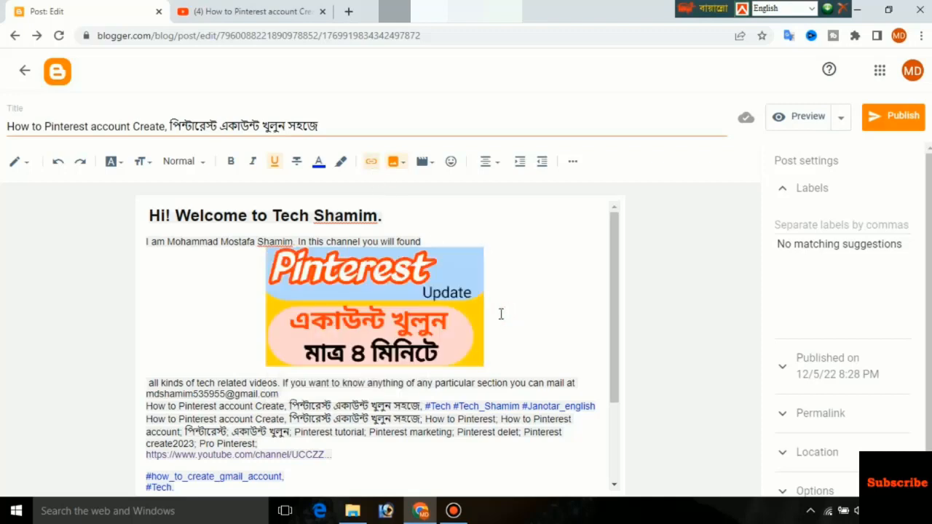
Add a new line reading "Click Here" below the ad-order contact line at the end of the post
scroll(500, 314, down, 3)
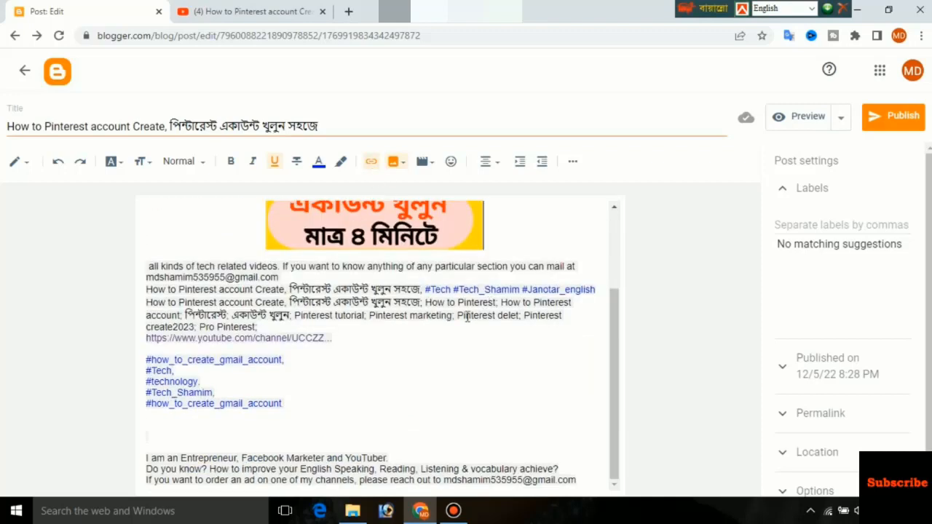
click(584, 481)
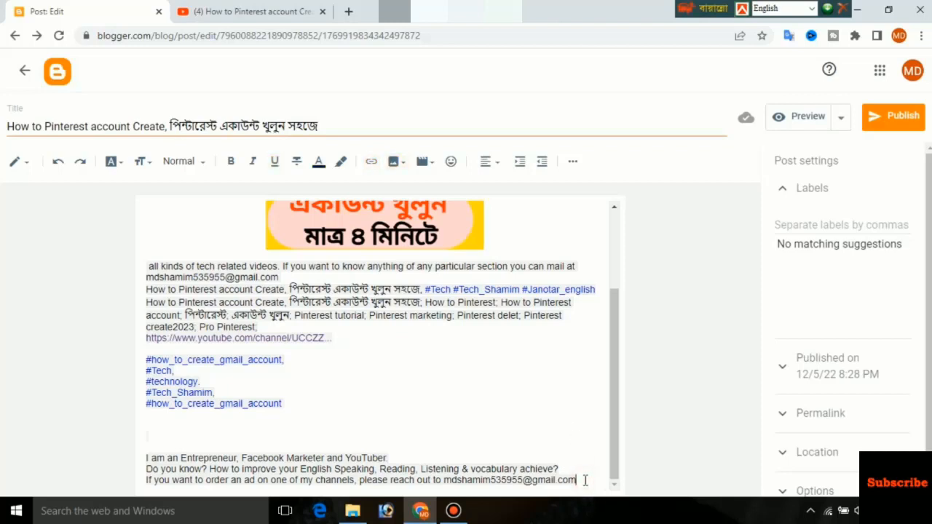
key(Return)
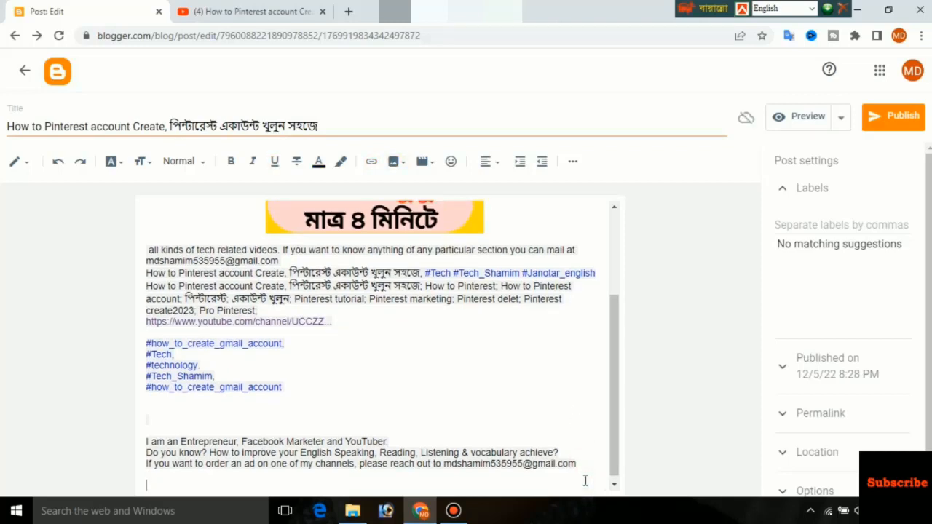
text(Click Here)
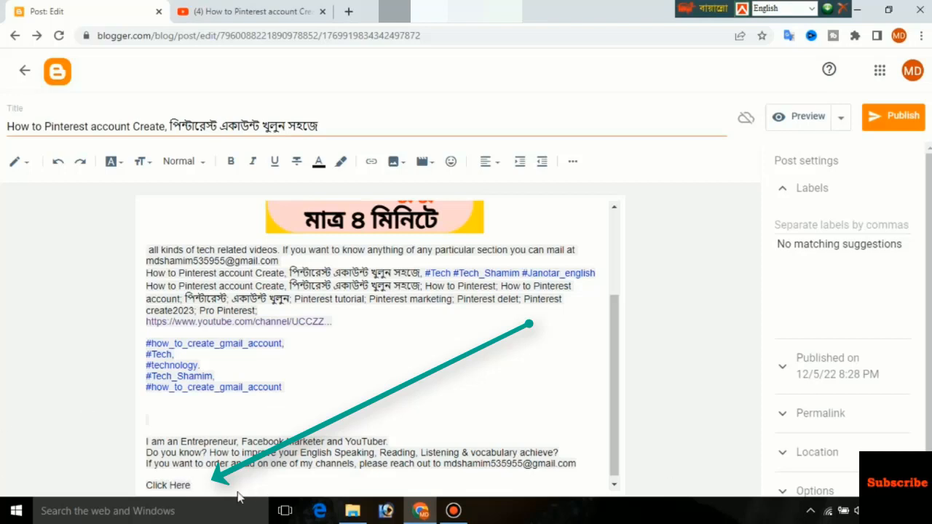
Link the "Click Here" text to the copied YouTube video URL and set it to open in a new window
drag(201, 484, 160, 494)
drag(153, 494, 145, 484)
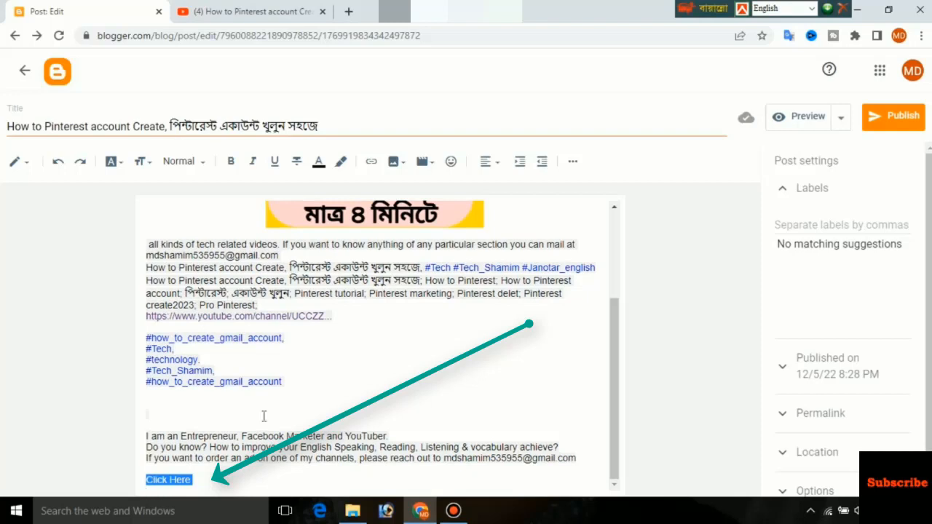
click(371, 161)
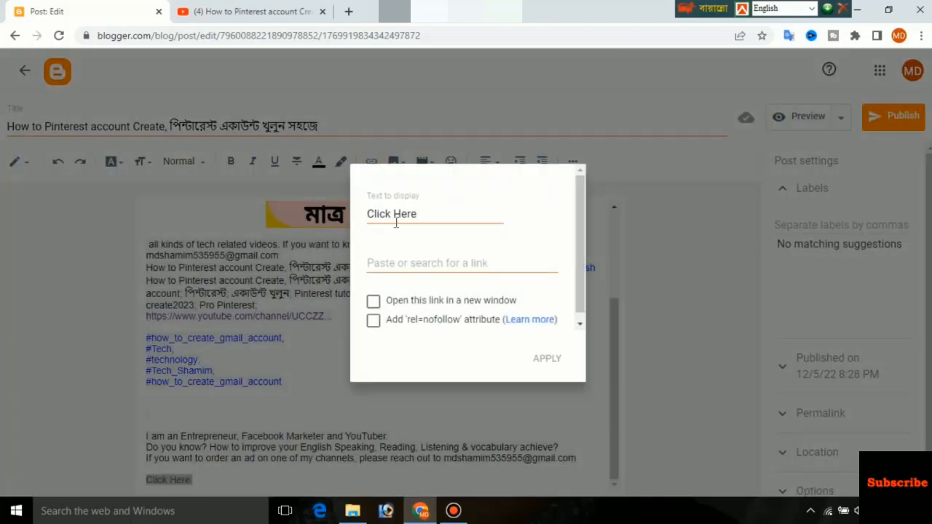
click(421, 213)
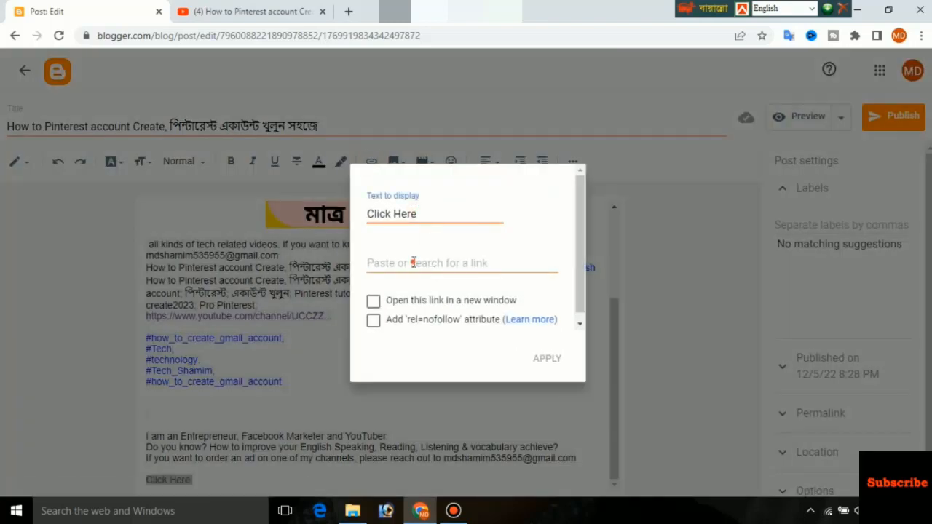
click(413, 262)
key(ctrl+v)
click(373, 300)
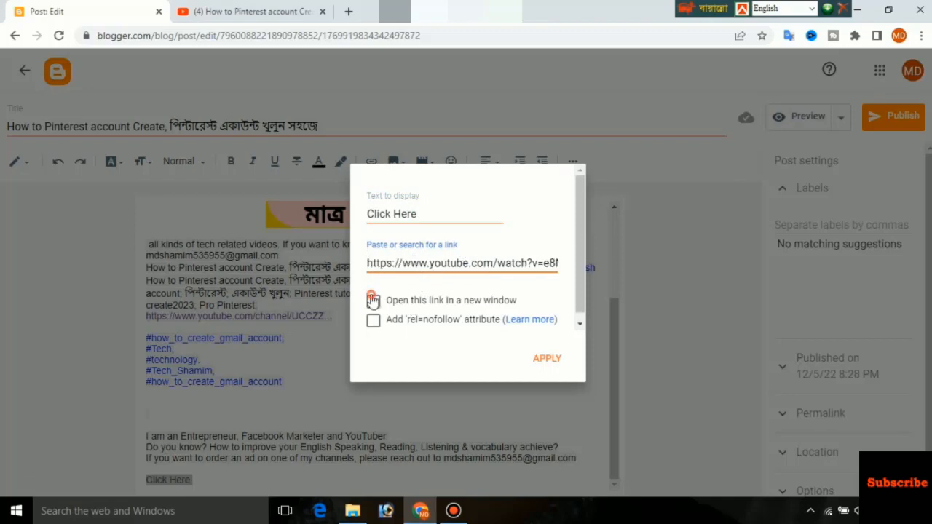
click(548, 359)
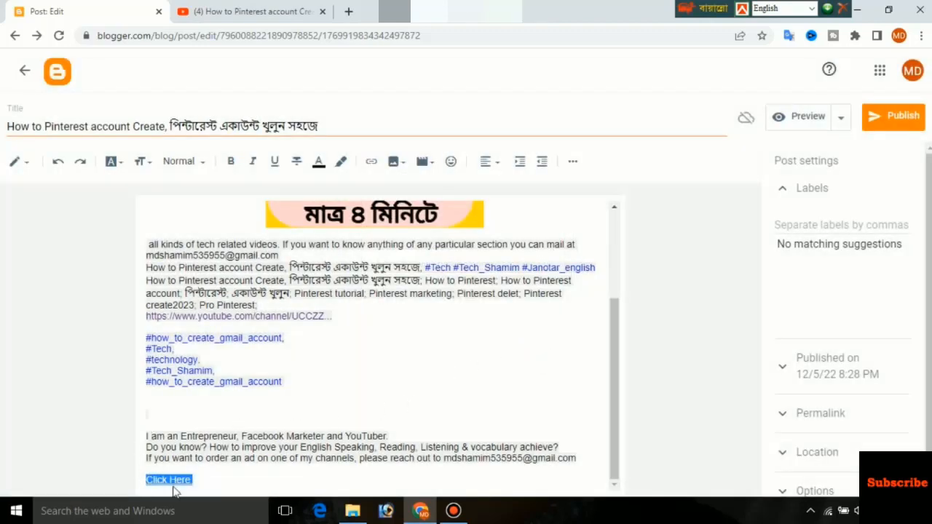
click(244, 479)
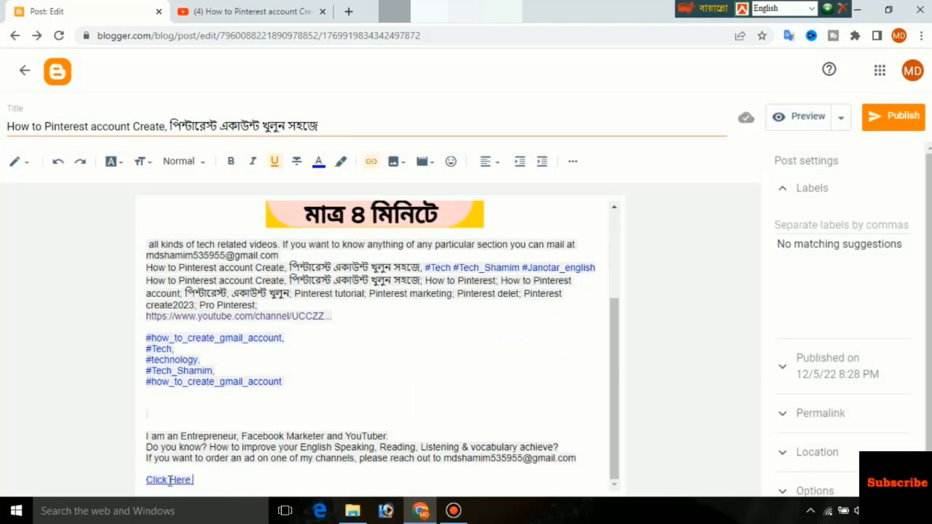
Add a "Buy Now" line below "Click Here" and link it to the copied YouTube video URL, opening in a new window
key(Return)
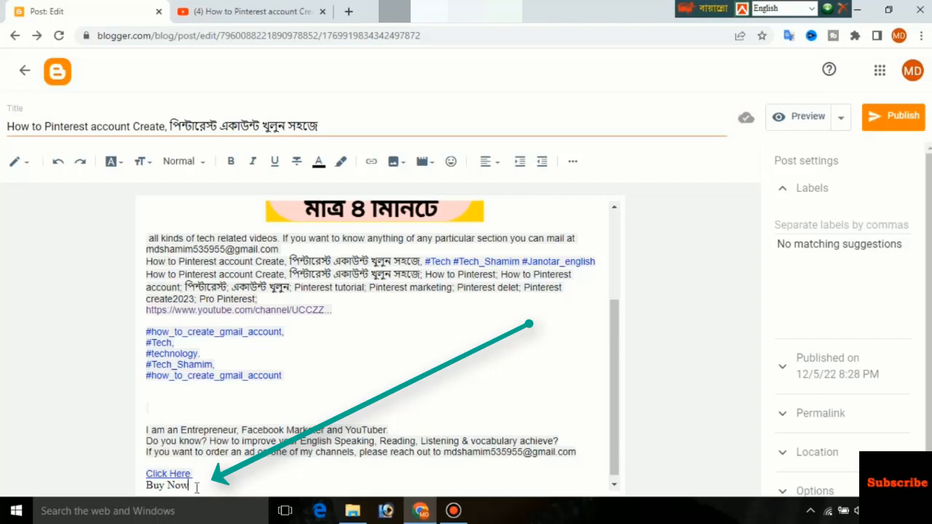
drag(196, 488, 148, 492)
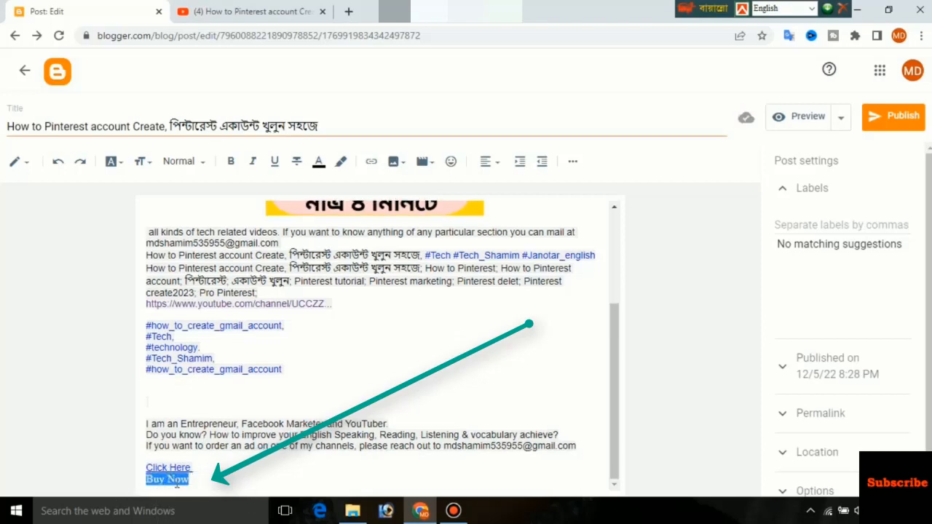
click(372, 161)
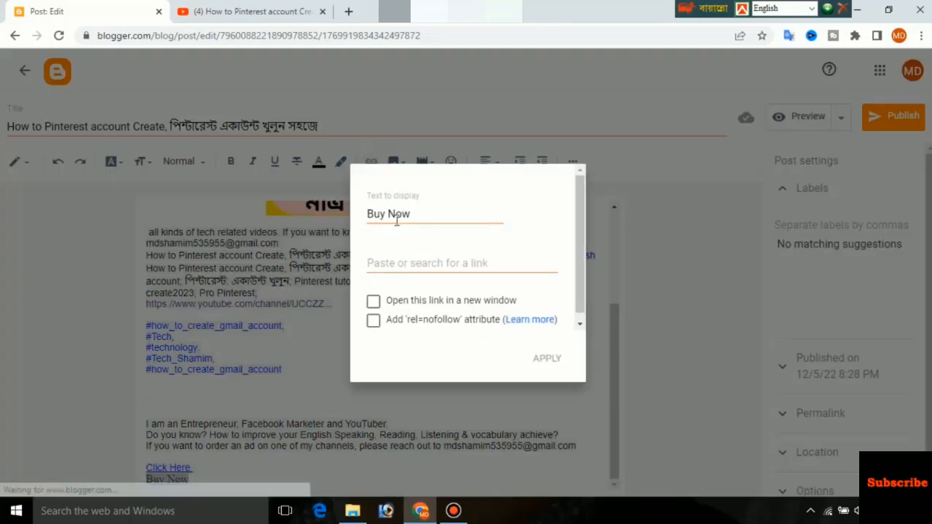
click(405, 256)
text(https://www.youtube.com/watch?v=e8Nf6VbfYgQ)
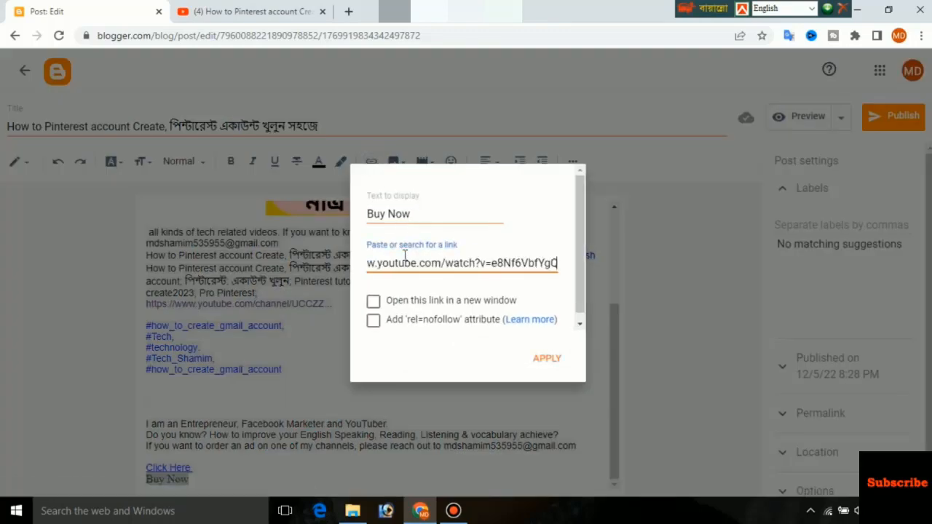
click(375, 305)
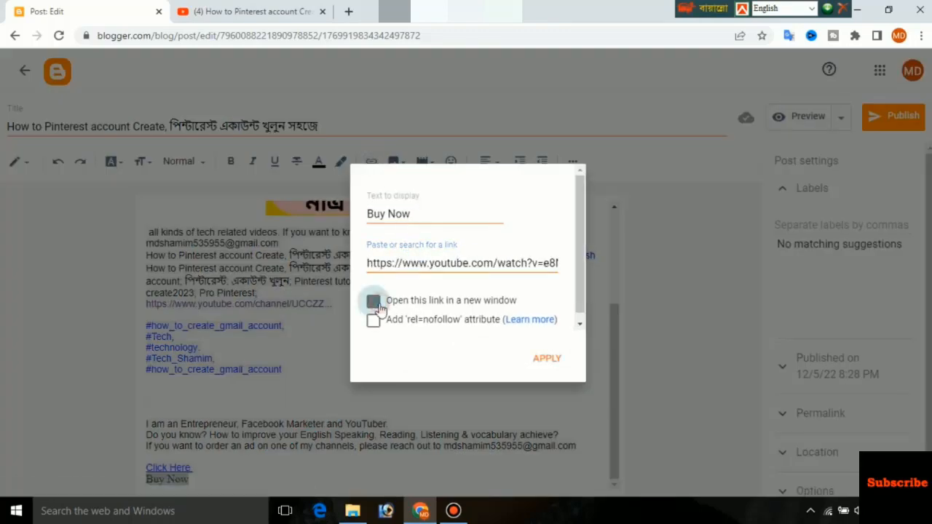
click(551, 361)
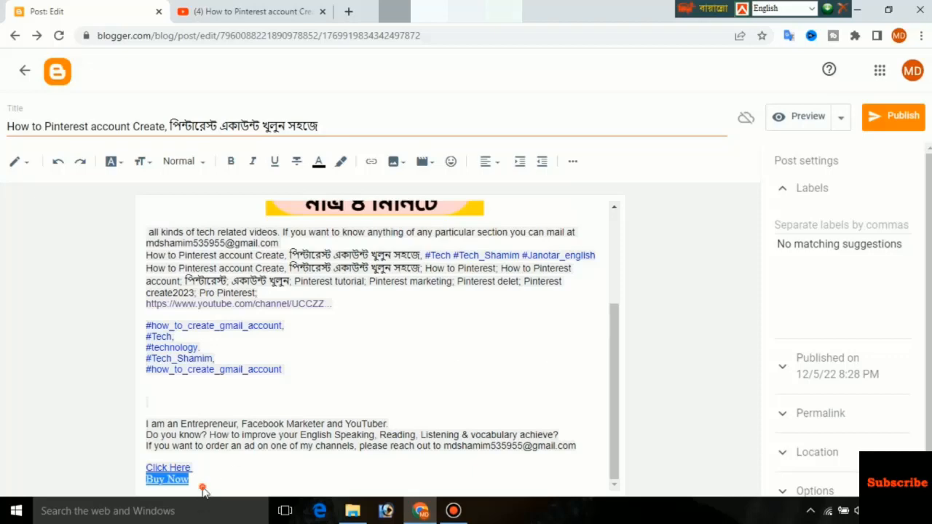
click(204, 492)
Publish the Pinterest account post to the blog and confirm the publication
scroll(429, 297, up, 3)
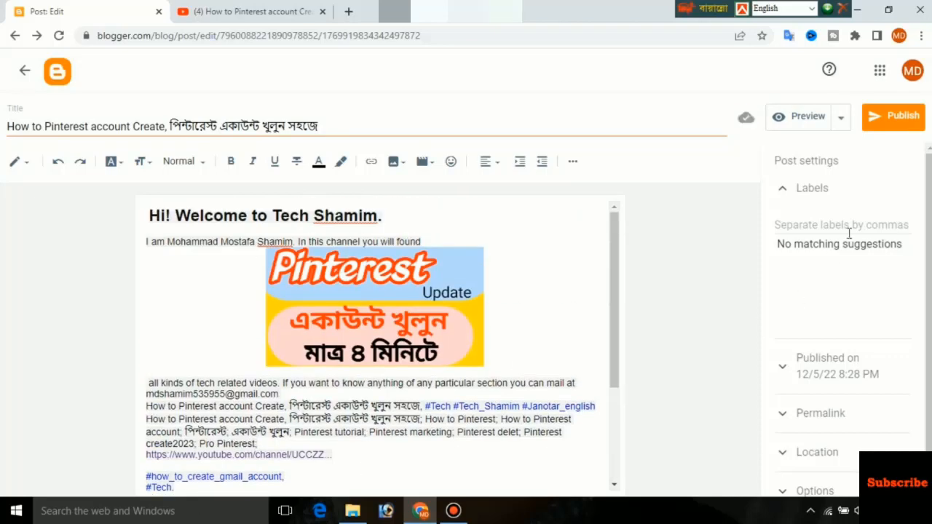
click(894, 117)
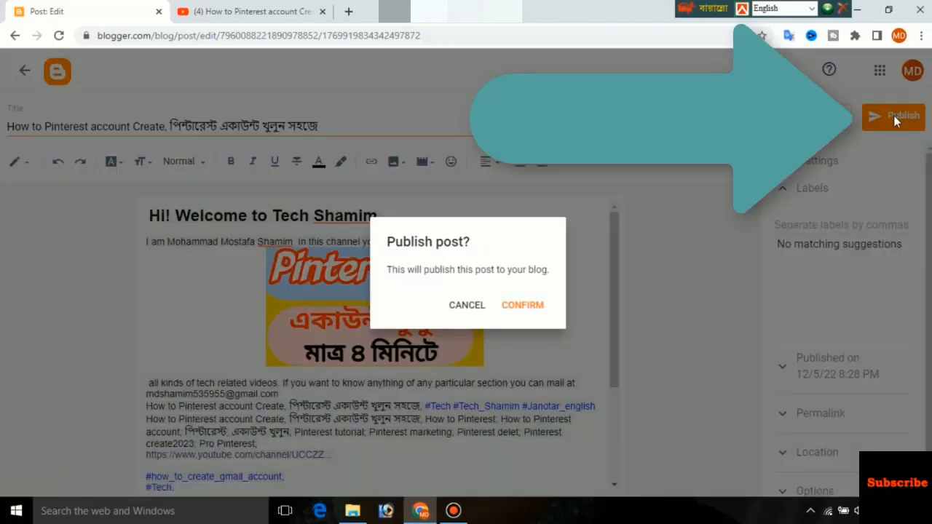
click(537, 306)
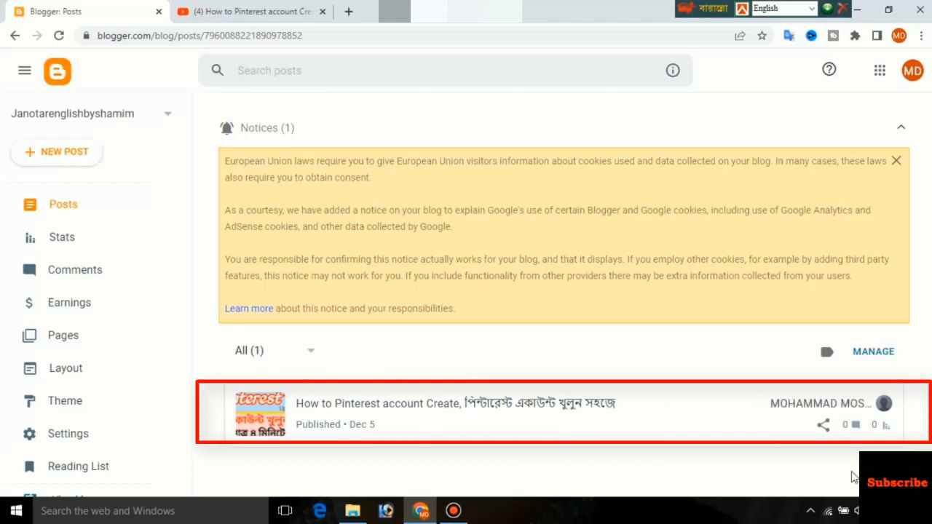
Open the sharing options for the published post and dismiss them
click(824, 426)
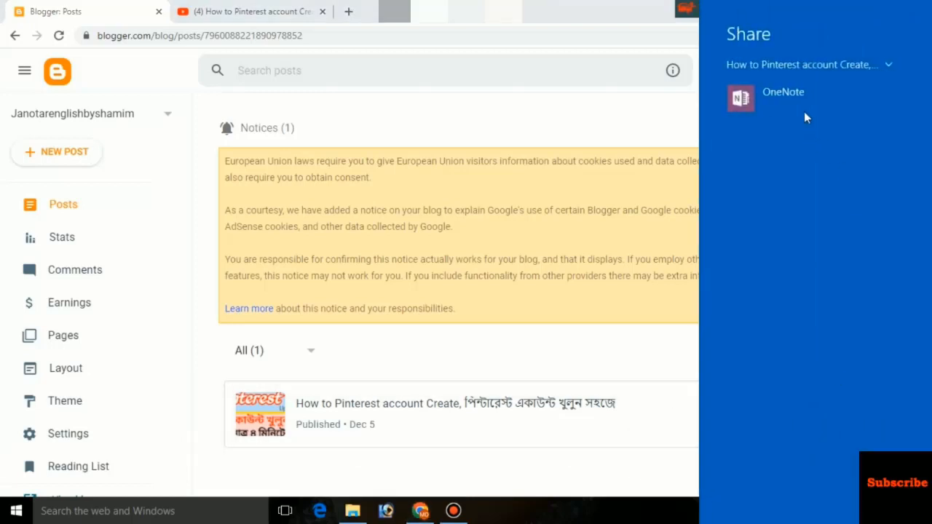
click(652, 113)
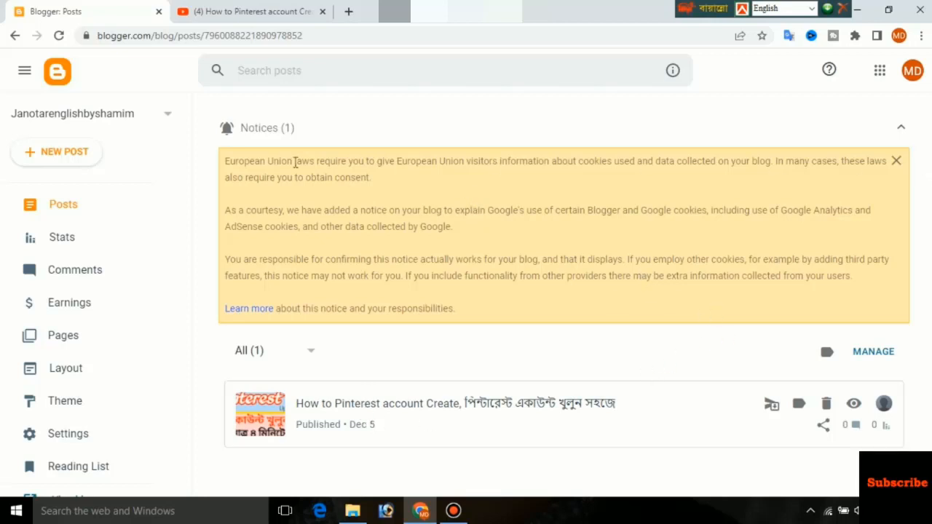
Reopen the published post and check its title, the thumbnail's link and the "Click Here" and "Buy Now" links at the end
click(472, 406)
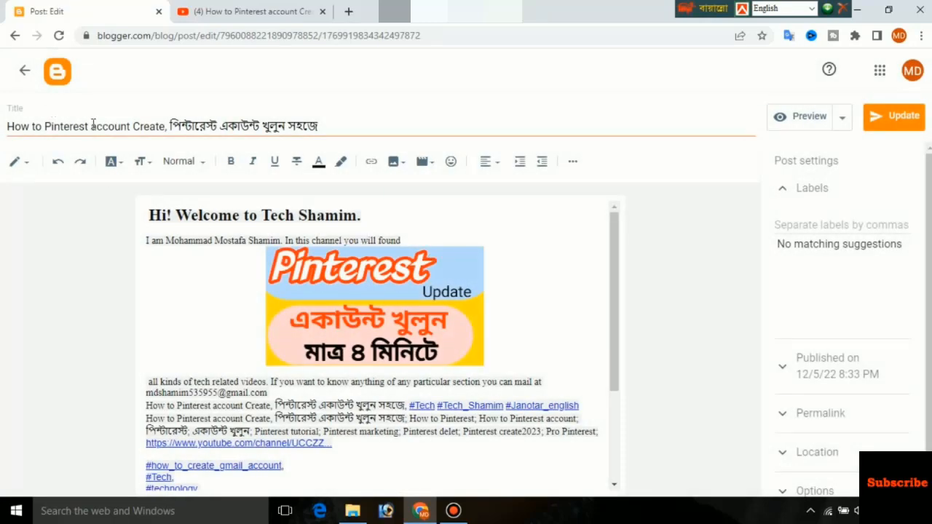
click(93, 125)
click(322, 112)
click(518, 302)
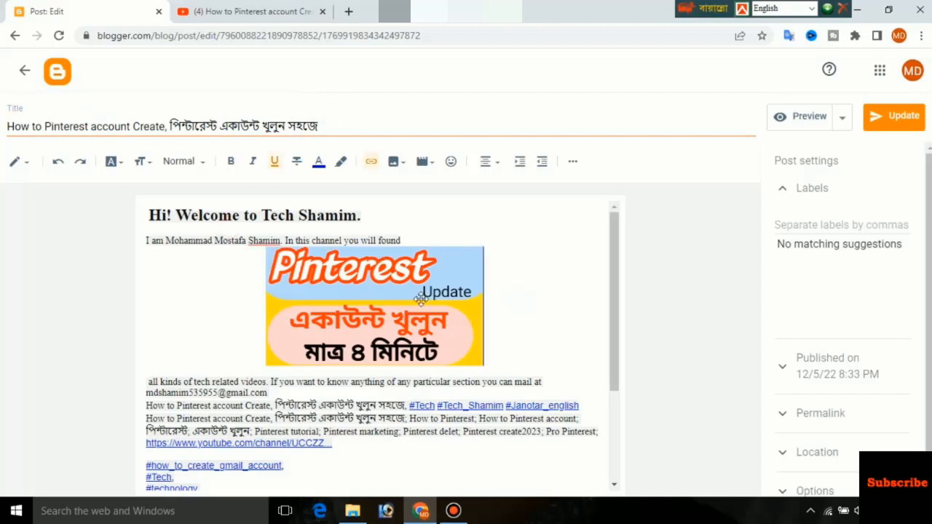
click(420, 299)
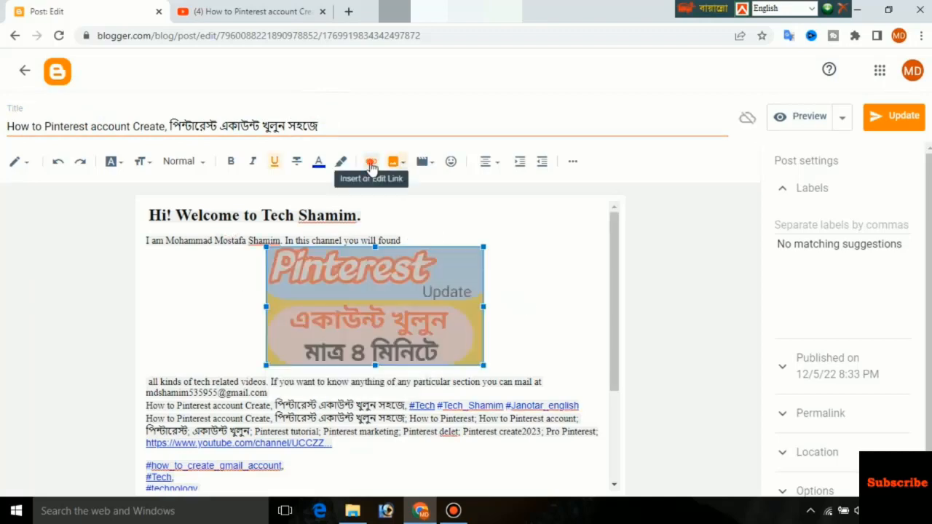
click(371, 161)
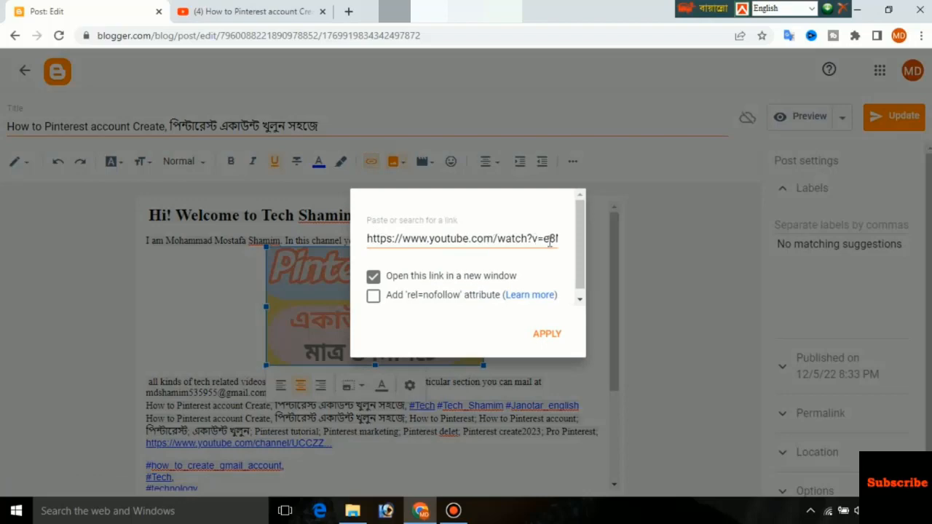
click(547, 333)
click(525, 299)
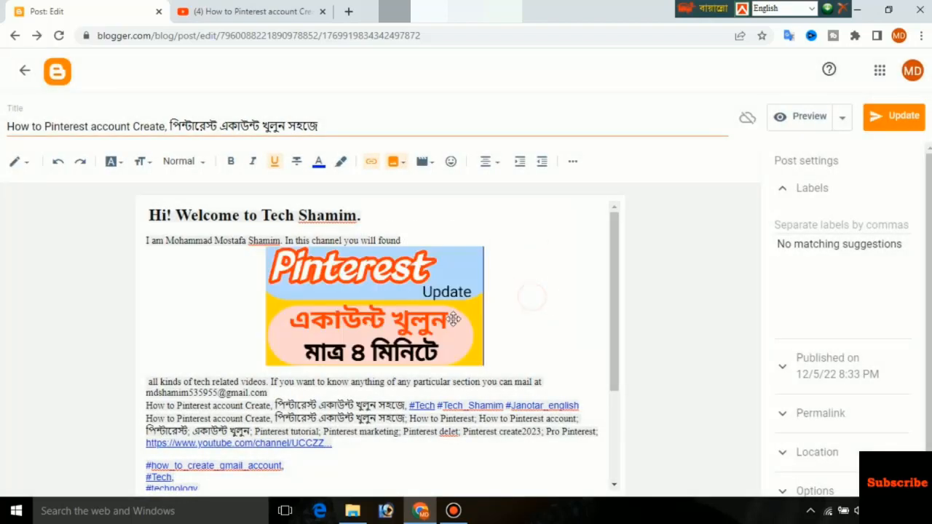
scroll(453, 319, down, 3)
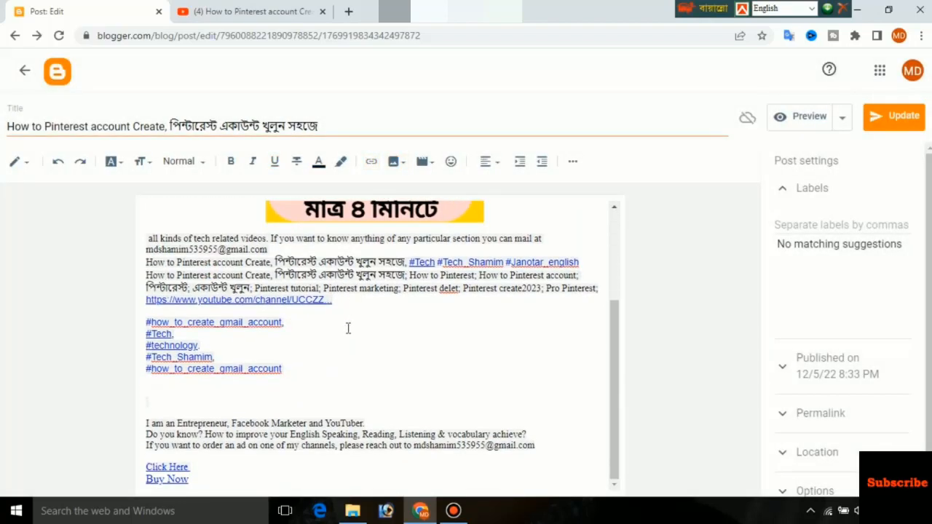
click(348, 328)
click(502, 397)
Update the published post, return to the blog's posts list and reload it
click(904, 117)
click(14, 36)
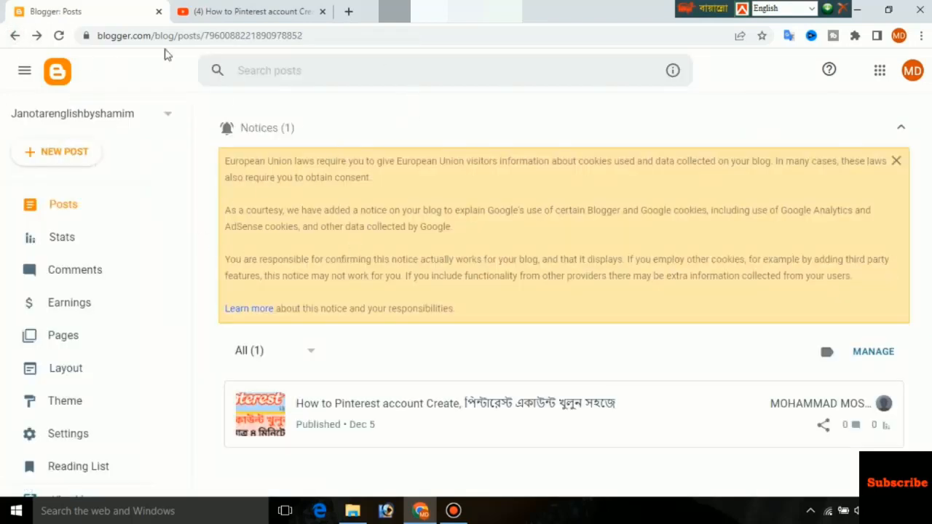
click(59, 36)
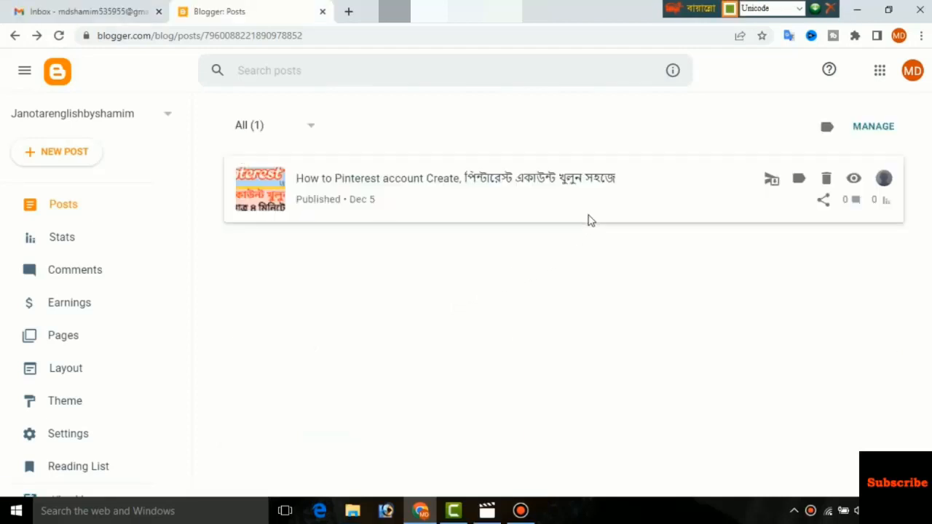
Open the post's sharing options from the posts list again and close them
click(825, 201)
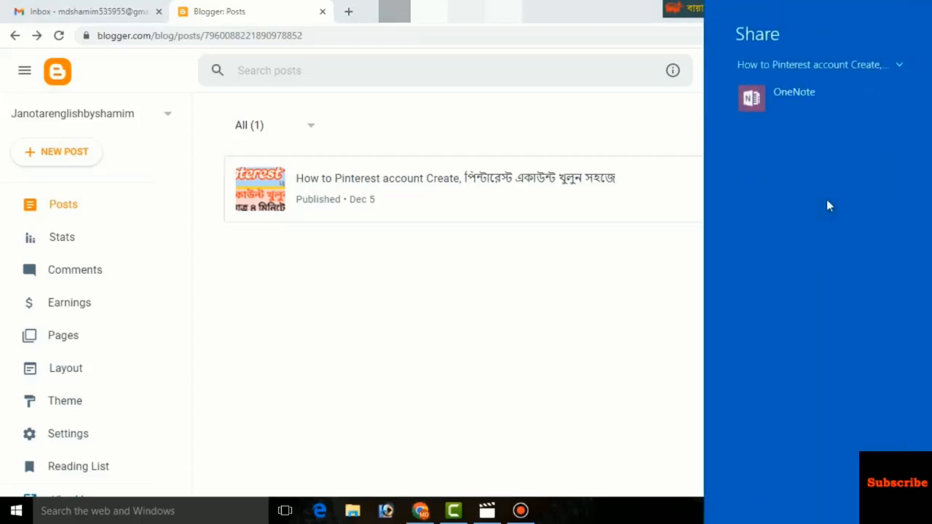
click(646, 308)
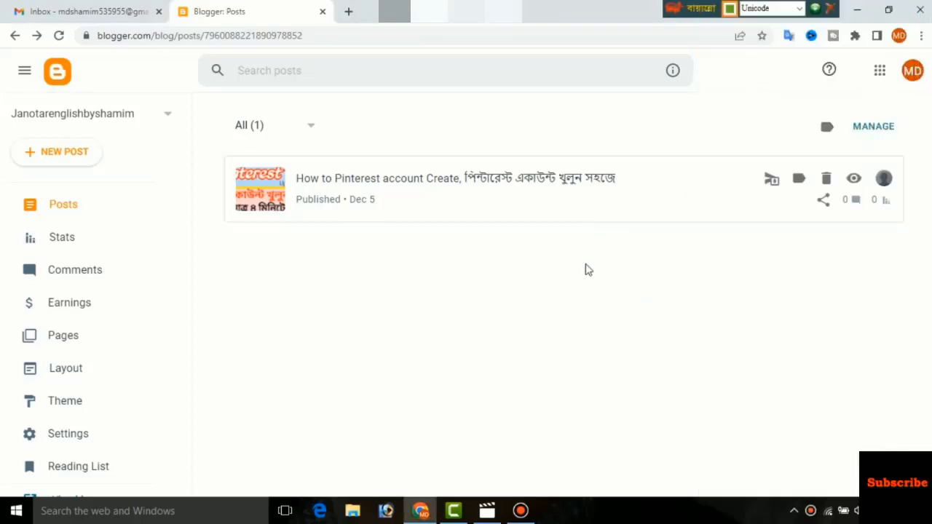
Open the Pinterest post for editing, expand its permalink setting and copy the whole post address
click(493, 191)
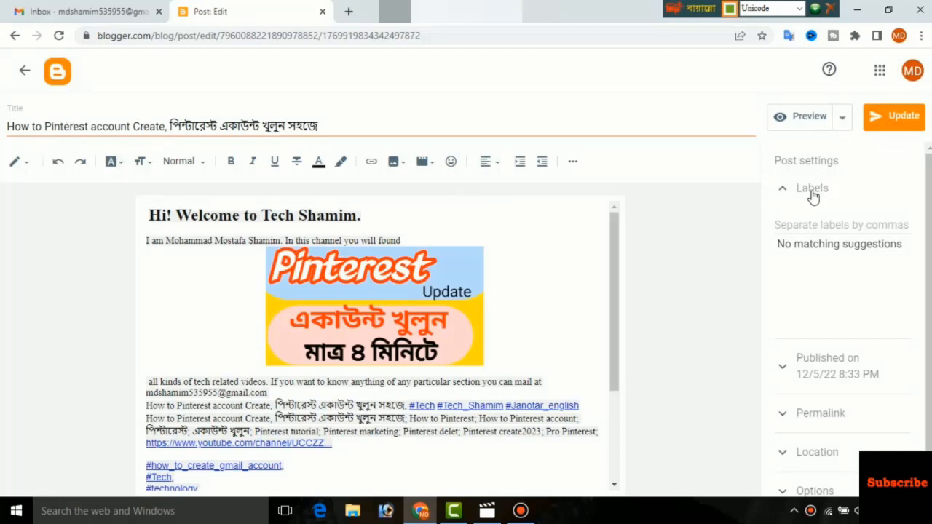
scroll(842, 287, down, 1)
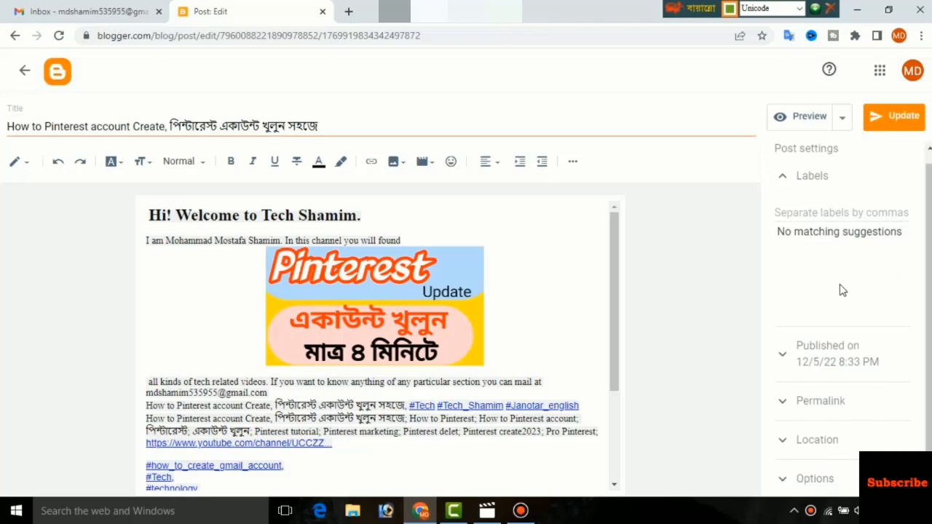
click(785, 398)
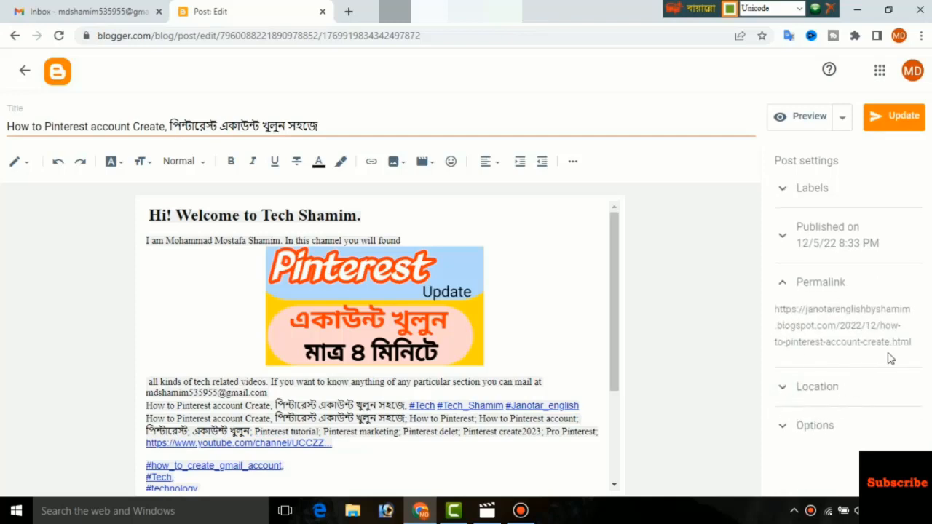
drag(920, 348, 773, 310)
key(ctrl+c)
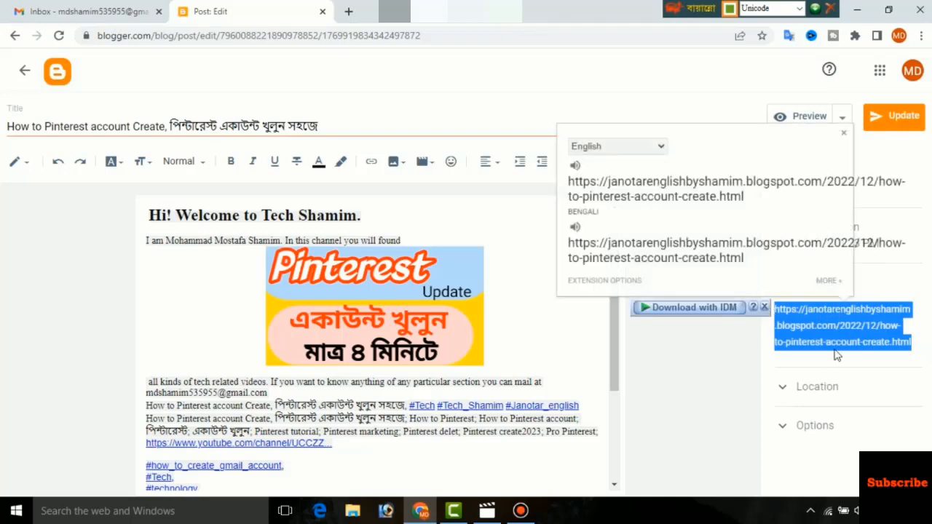
click(690, 370)
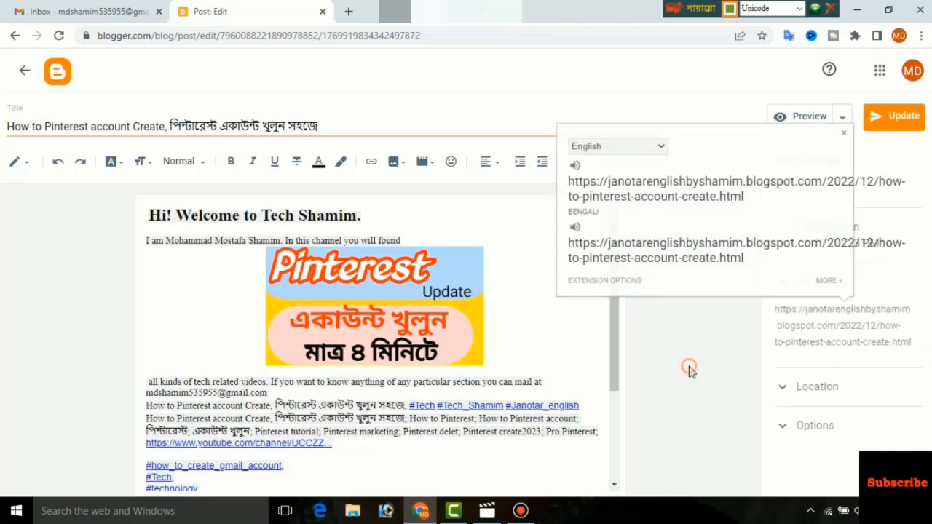
Open the copied permalink in a new browser tab to view the live post
click(348, 11)
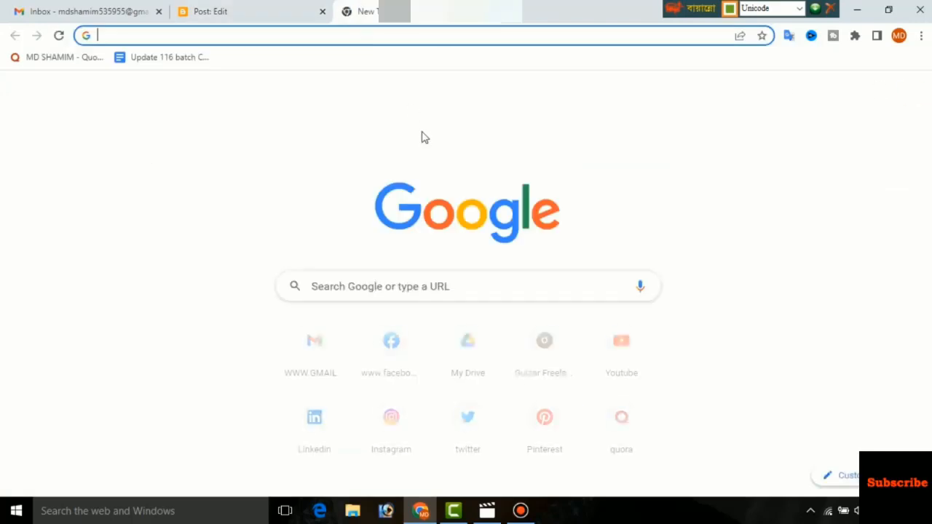
key(ctrl+v)
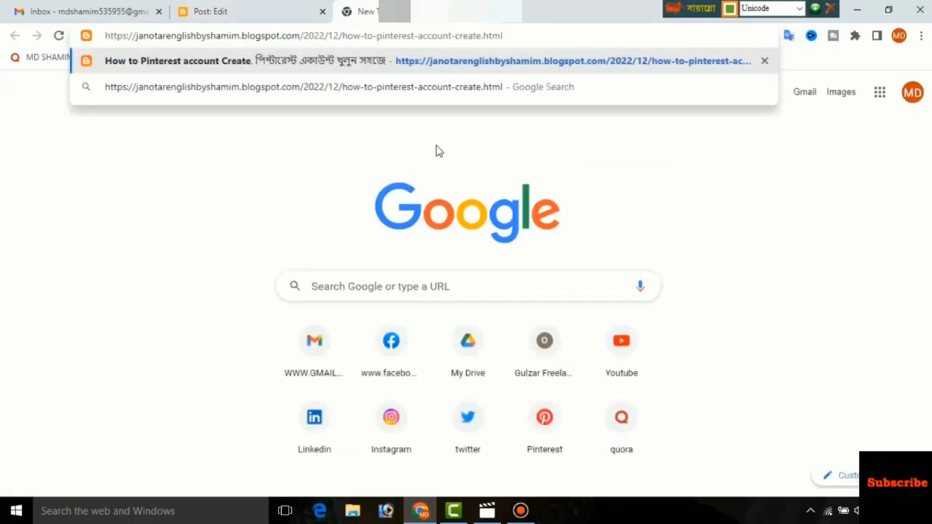
key(Return)
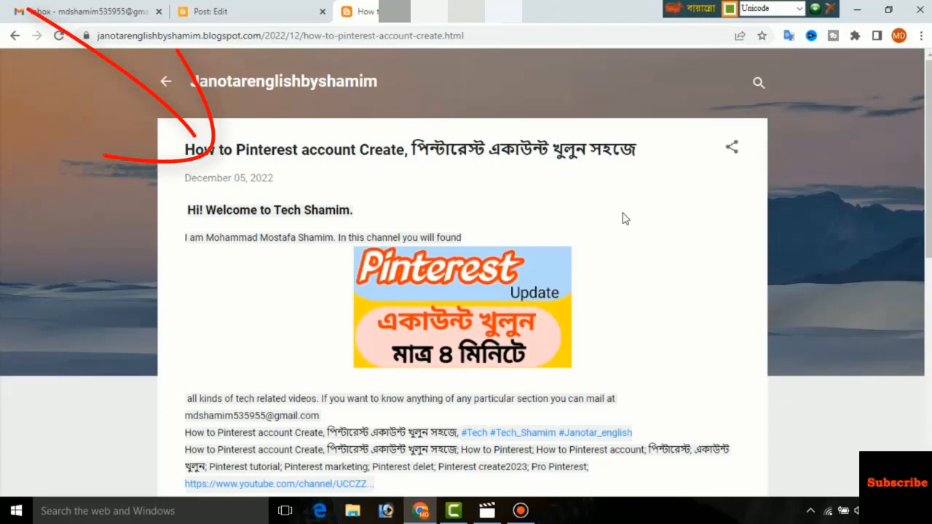
Copy the live post's link with Get link, first from the share options beside the title and again from those below the post
click(735, 148)
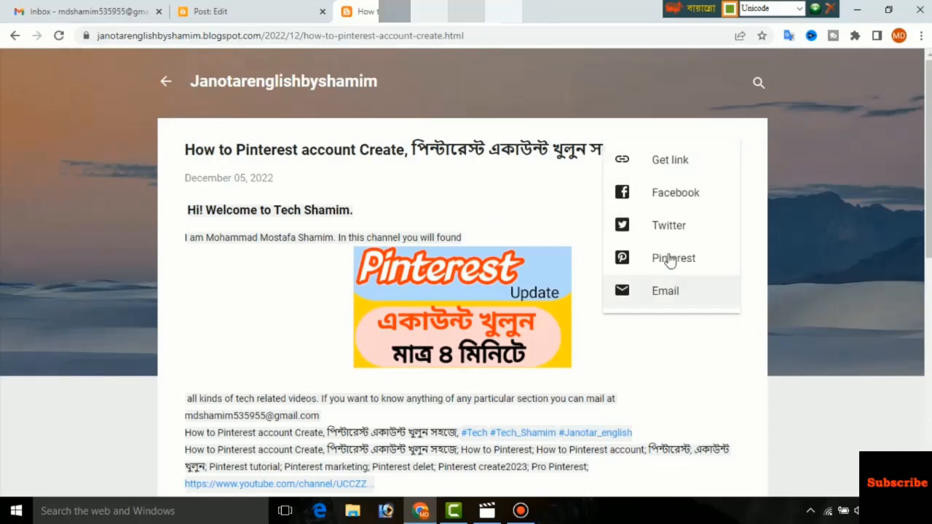
click(676, 164)
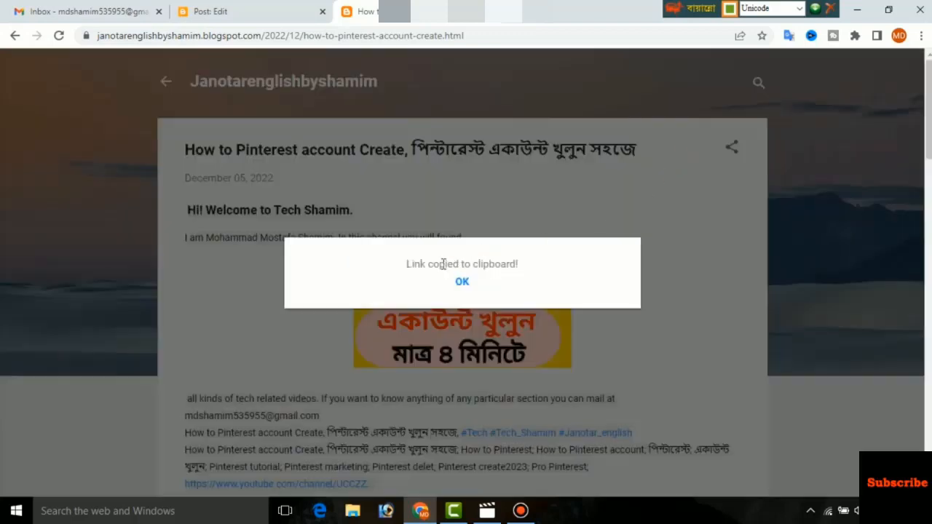
click(462, 284)
scroll(462, 289, down, 10)
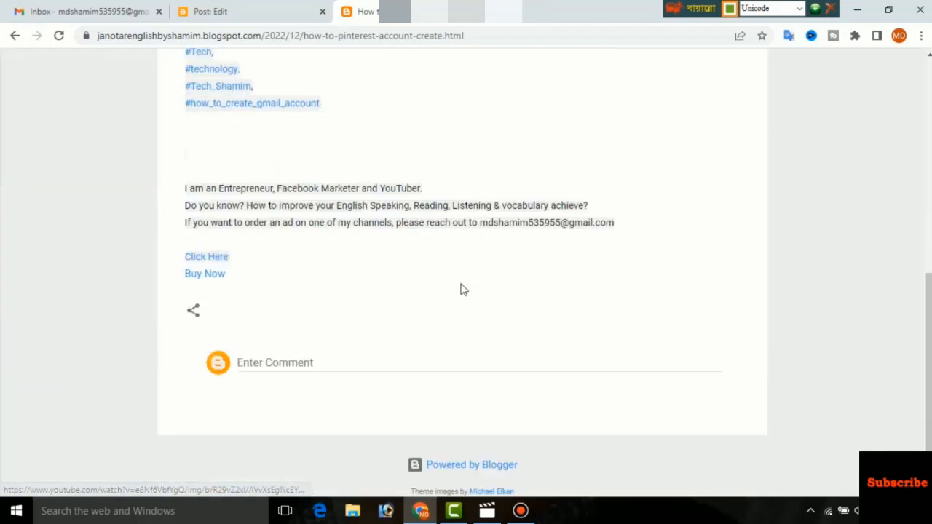
click(198, 276)
click(171, 294)
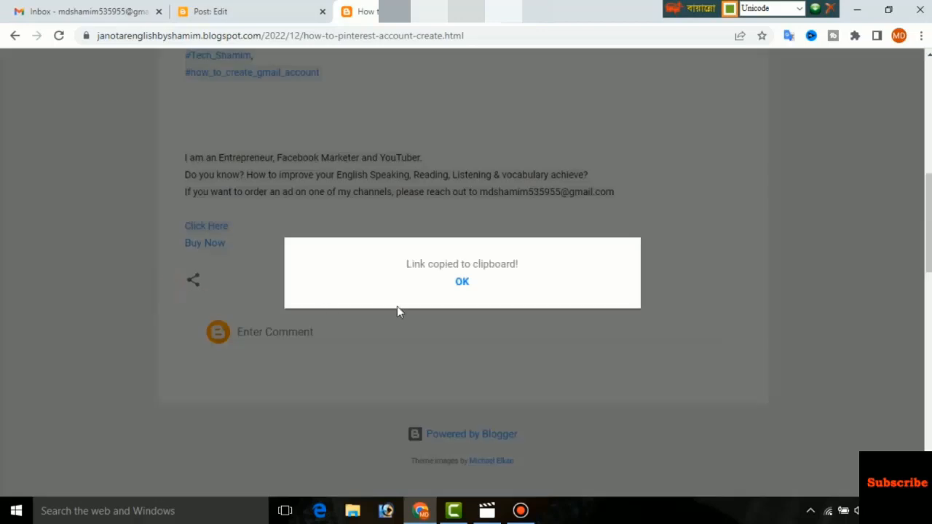
click(463, 283)
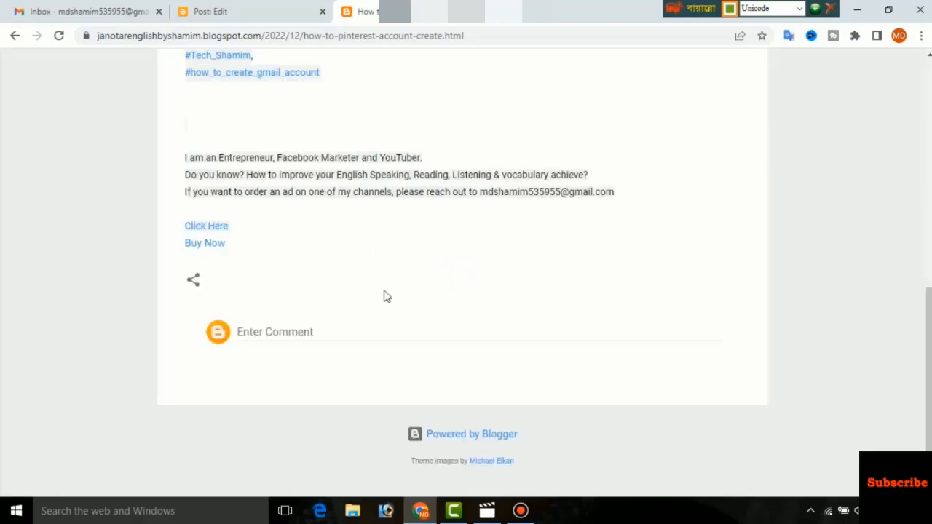
Open the copied post link in another new tab and review the live post from start to end
click(518, 22)
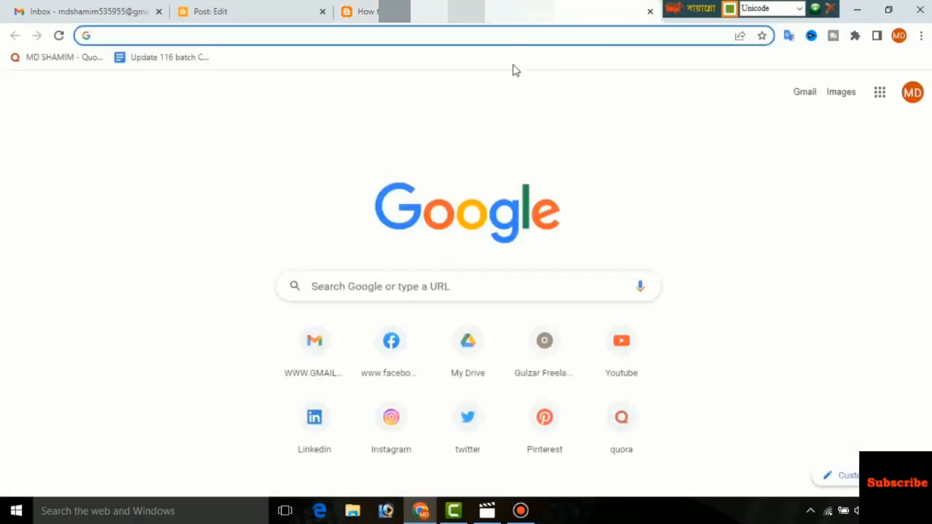
key(ctrl+v)
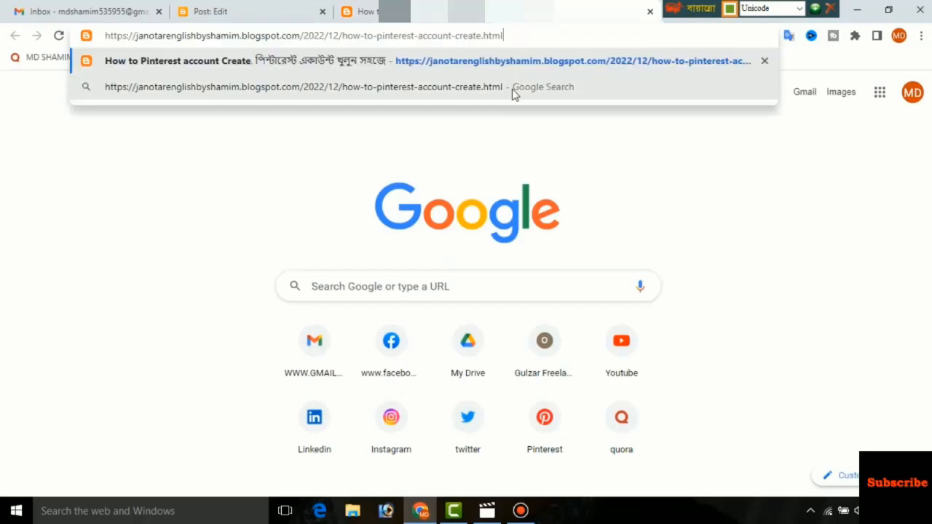
key(Return)
scroll(533, 182, down, 1)
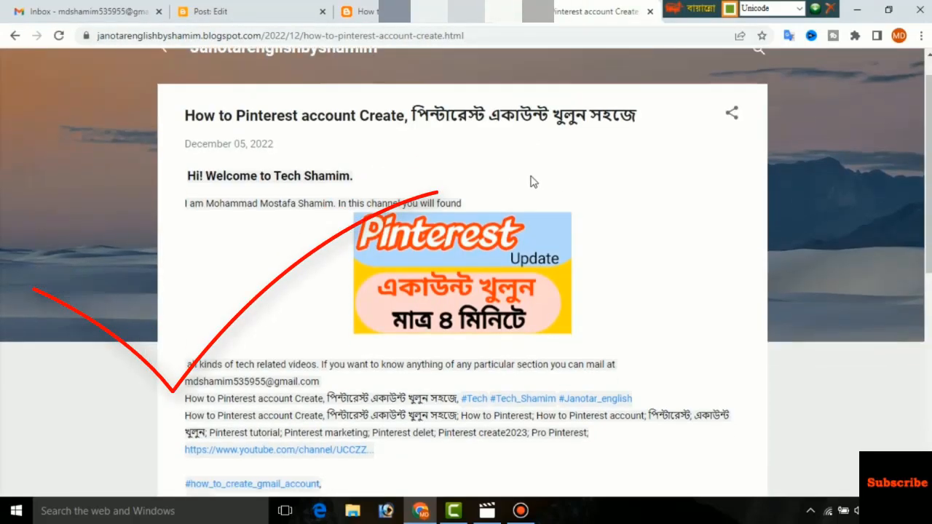
scroll(533, 182, down, 8)
scroll(466, 295, up, 10)
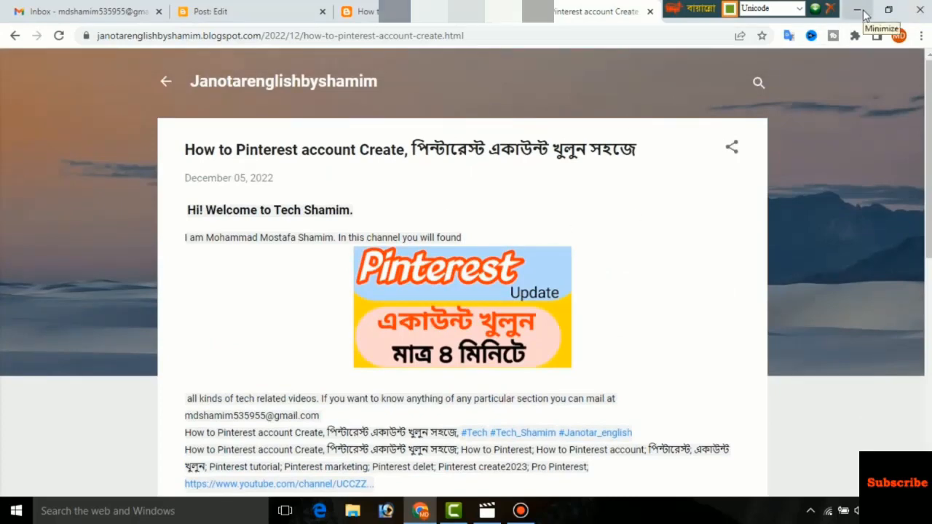
Close the browser window and return to the desktop
click(921, 9)
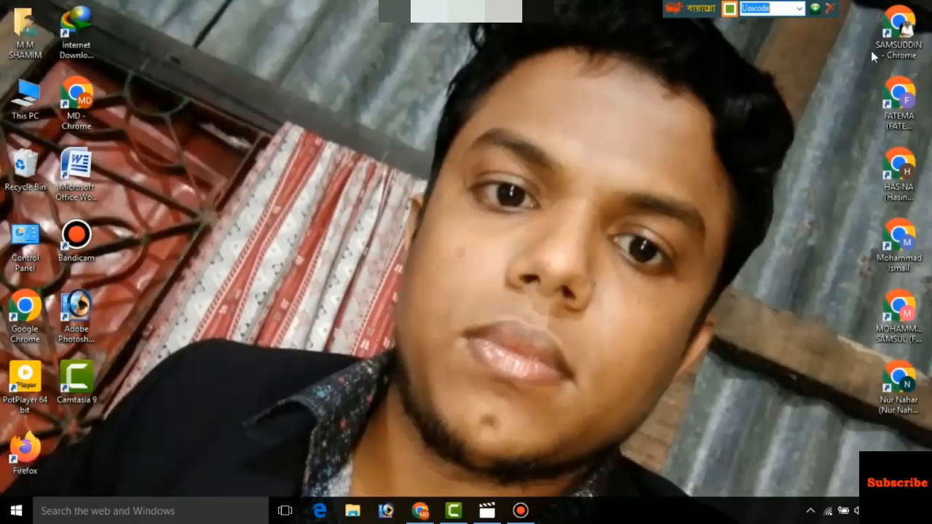
right_click(641, 137)
click(669, 182)
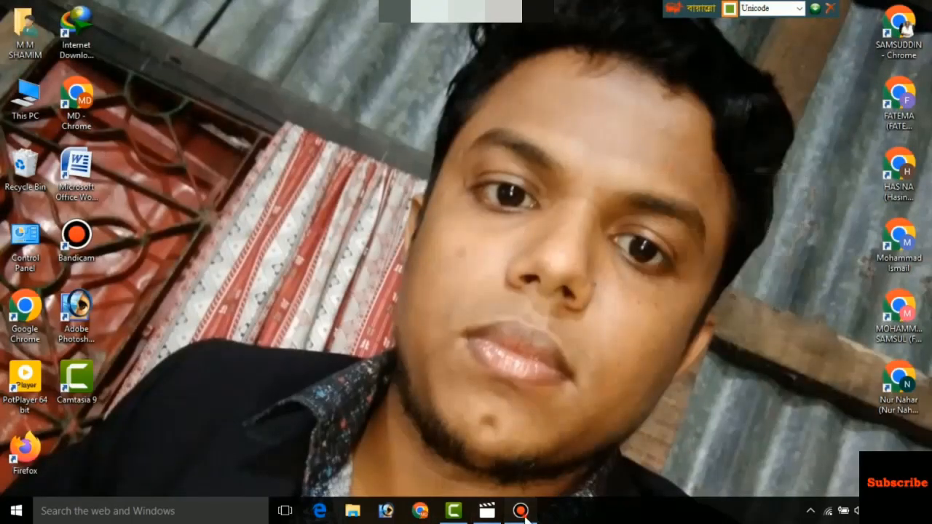